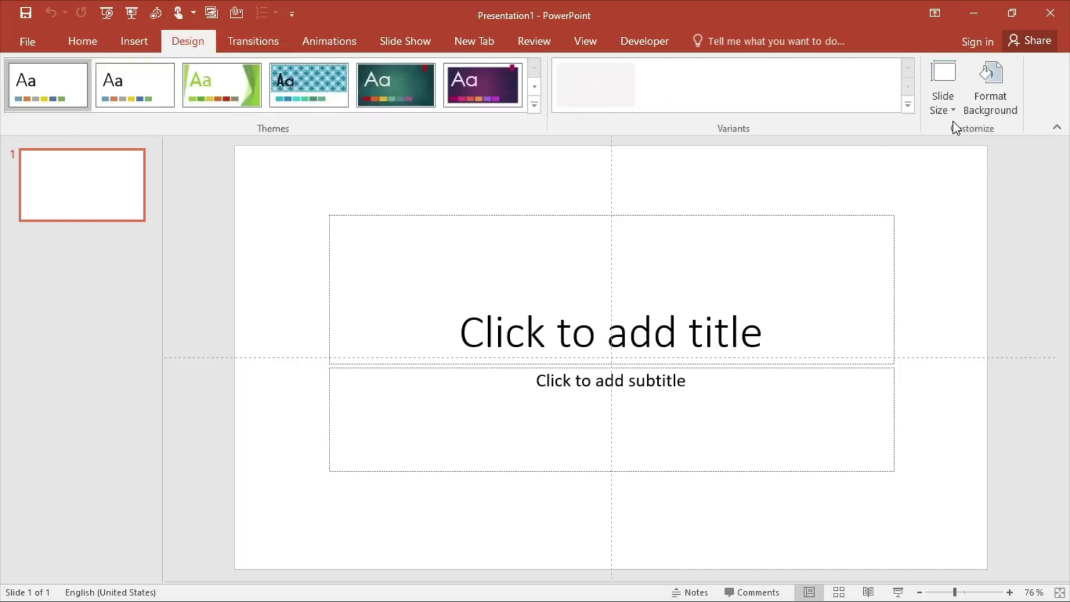
Resize the slide to a custom 3.9 cm by 3 cm, choosing Ensure Fit.
{"action": "left_click", "coordinate": [941, 104]}
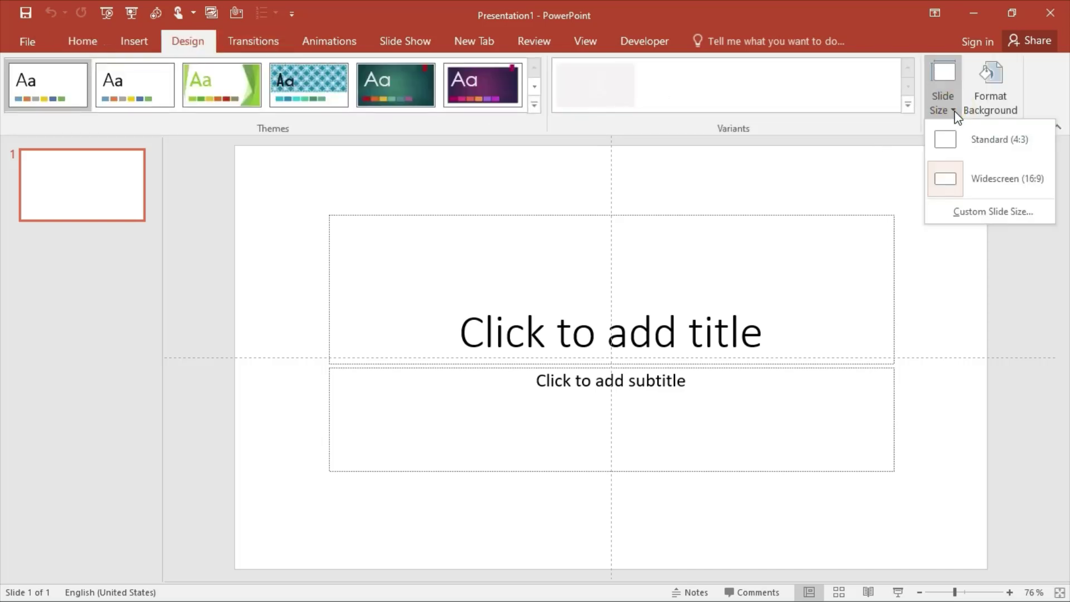
{"action": "left_click", "coordinate": [952, 213]}
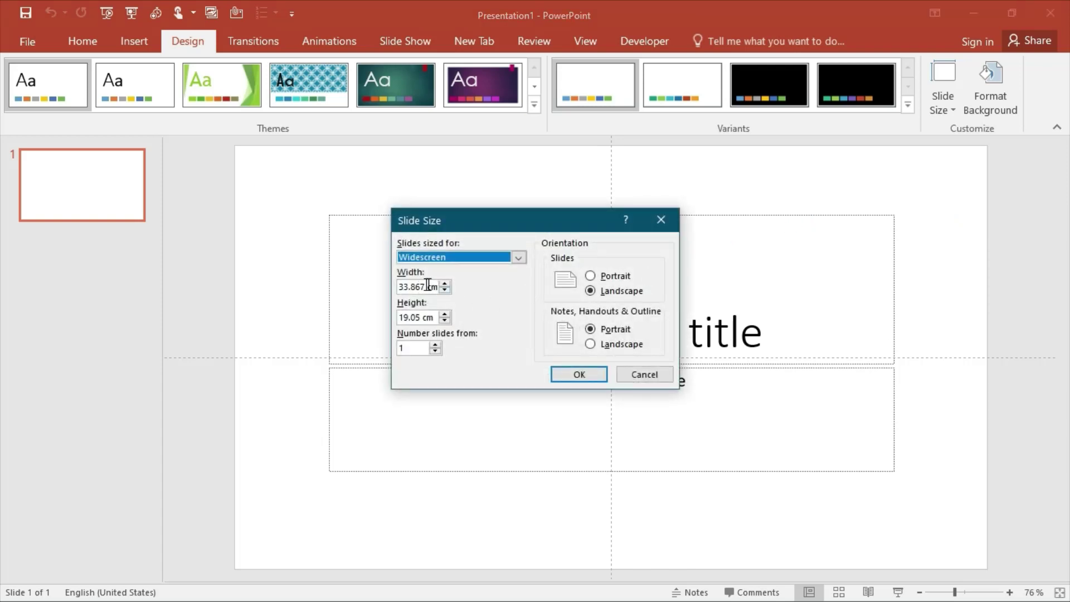
{"action": "left_click", "coordinate": [428, 286]}
{"action": "key", "text": "Home"}
{"action": "key", "text": "shift+End"}
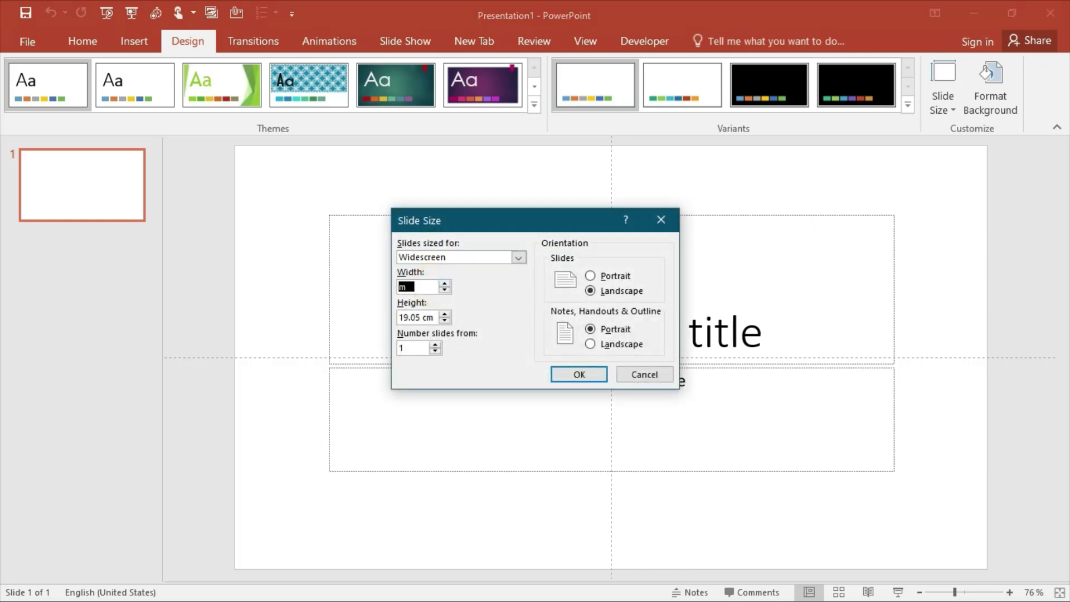
{"action": "key", "text": "BackSpace"}
{"action": "type", "text": "3"}
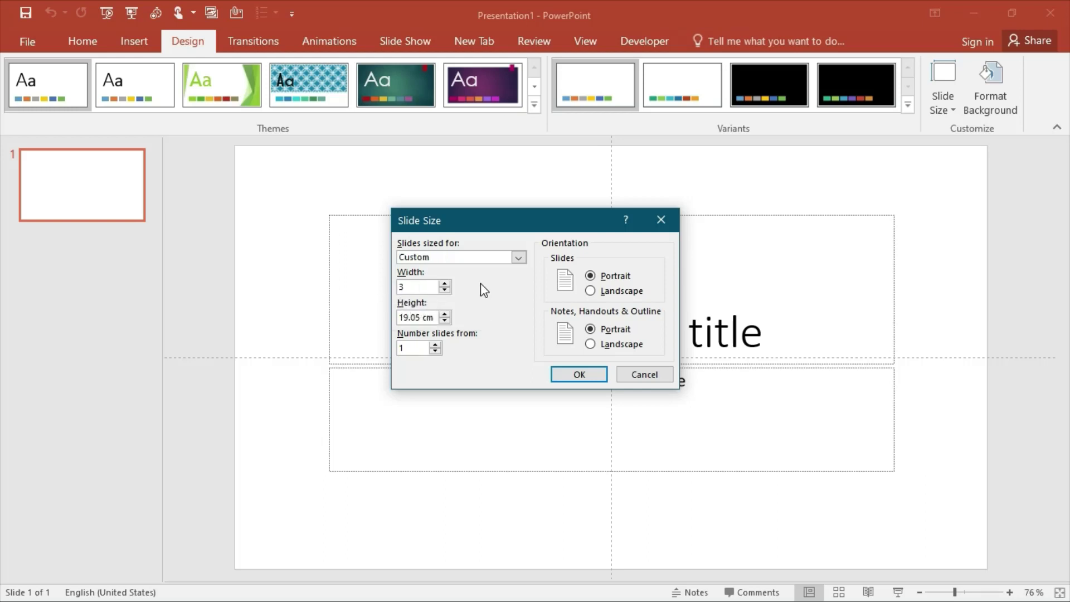
{"action": "type", "text": ".9"}
{"action": "left_click", "coordinate": [438, 317]}
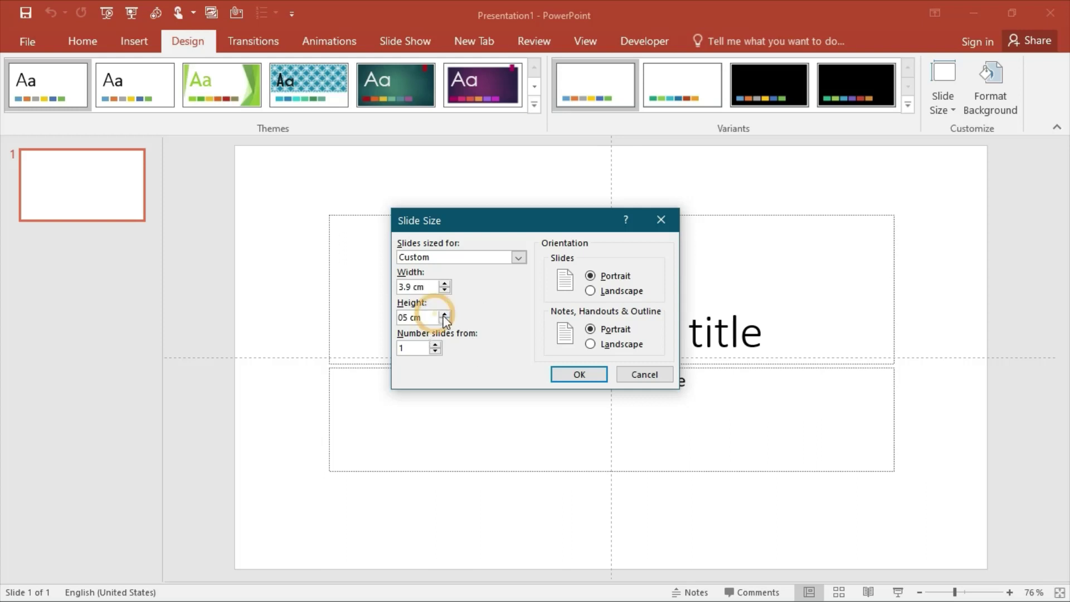
{"action": "key", "text": "Delete"}
{"action": "key", "text": "Delete"}
{"action": "key", "text": "Delete"}
{"action": "key", "text": "Delete"}
{"action": "key", "text": "Delete"}
{"action": "key", "text": "Delete"}
{"action": "key", "text": "Delete"}
{"action": "key", "text": "Delete"}
{"action": "type", "text": "3"}
{"action": "left_click", "coordinate": [592, 377]}
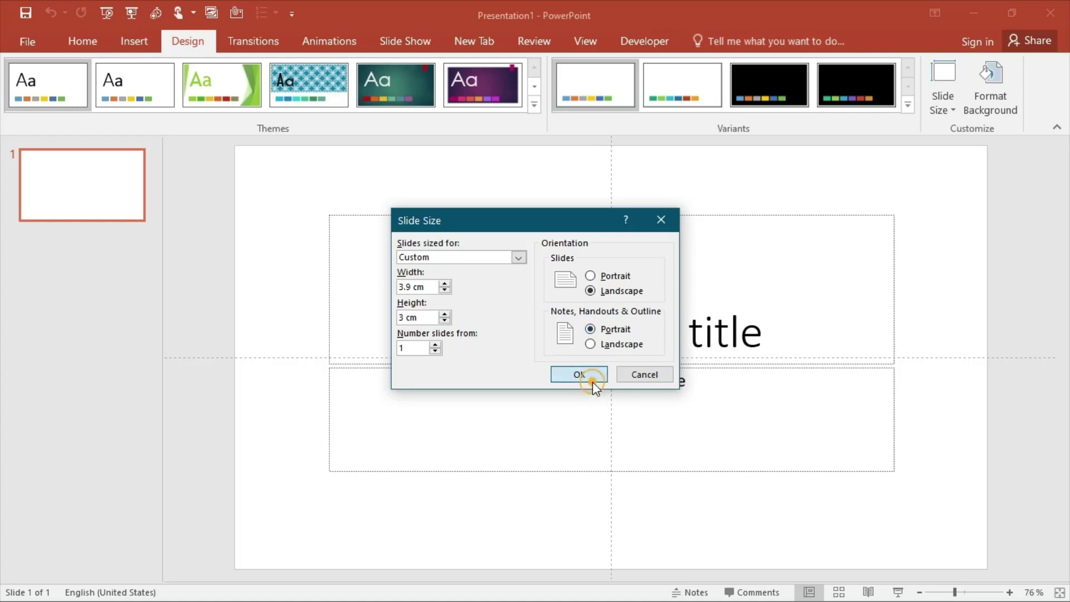
{"action": "left_click", "coordinate": [640, 413]}
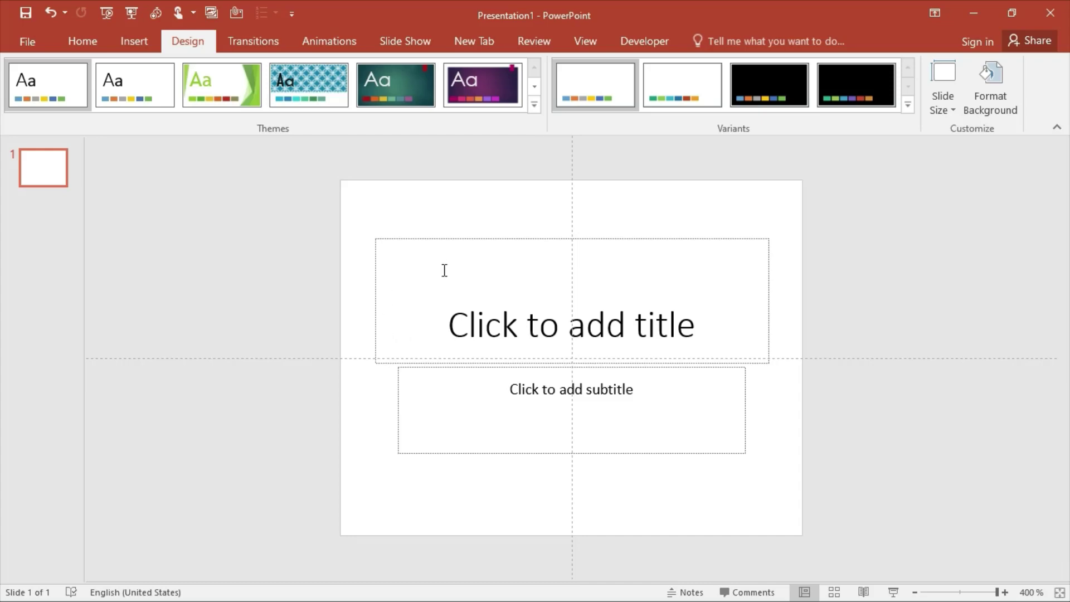
Delete the empty placeholders and draw a right-pointing isosceles triangle at the slide's lower-left edge.
{"action": "mouse_move", "coordinate": [373, 217]}
{"action": "left_mouse_down"}
{"action": "mouse_move", "coordinate": [659, 406]}
{"action": "mouse_move", "coordinate": [771, 425]}
{"action": "mouse_move", "coordinate": [777, 527]}
{"action": "left_mouse_up"}
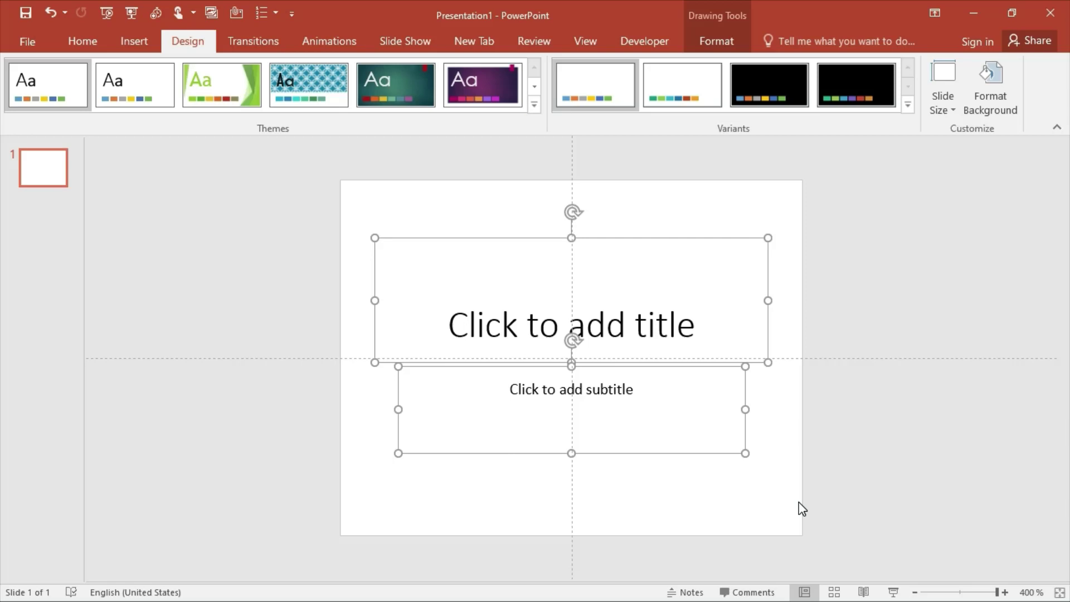
{"action": "key", "text": "Delete"}
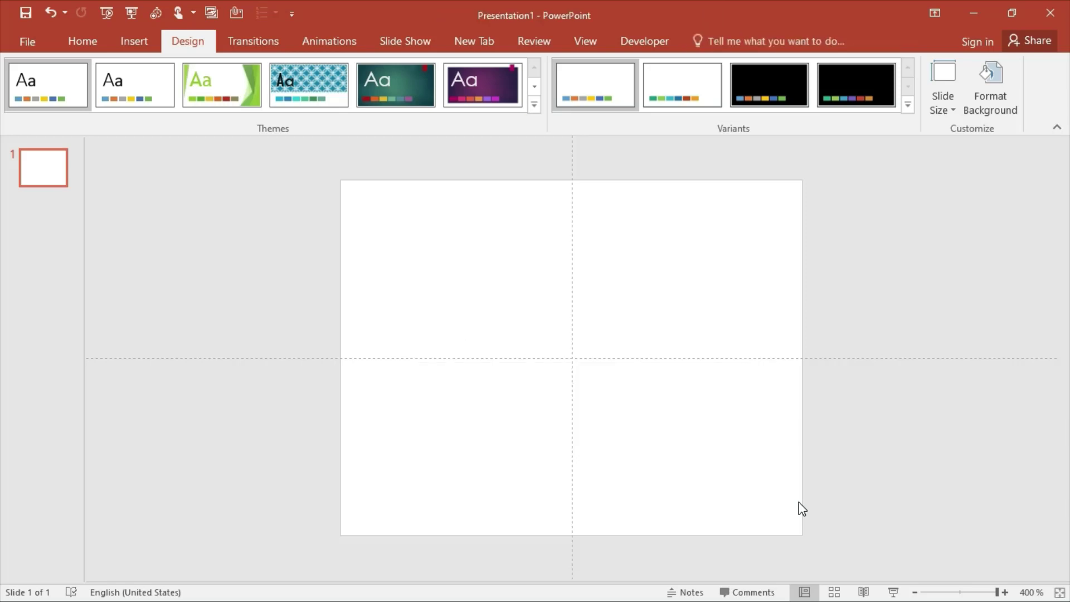
{"action": "left_click", "coordinate": [146, 44]}
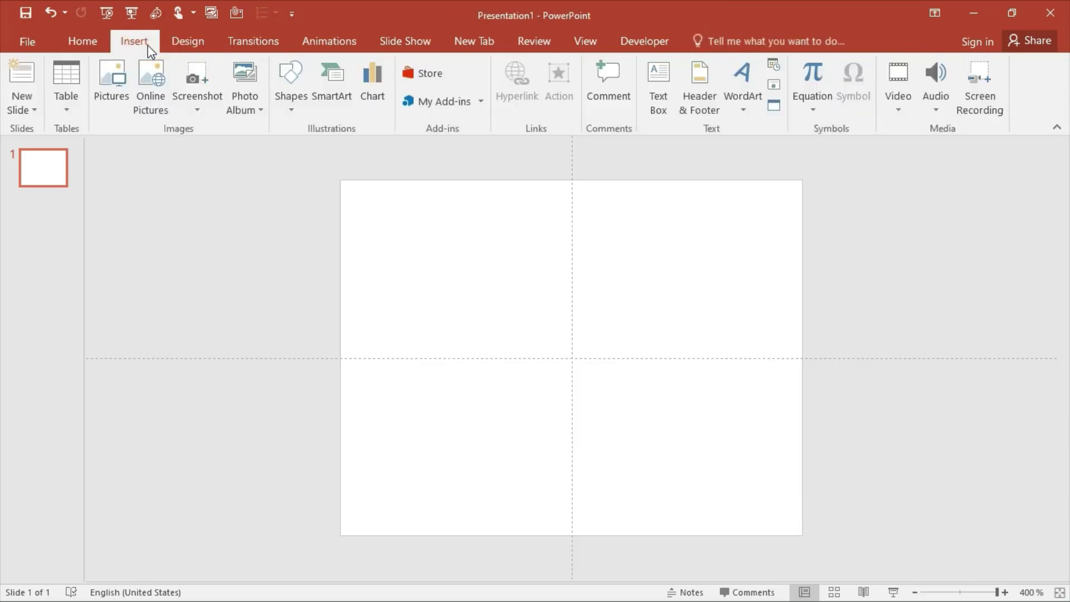
{"action": "left_click", "coordinate": [306, 94]}
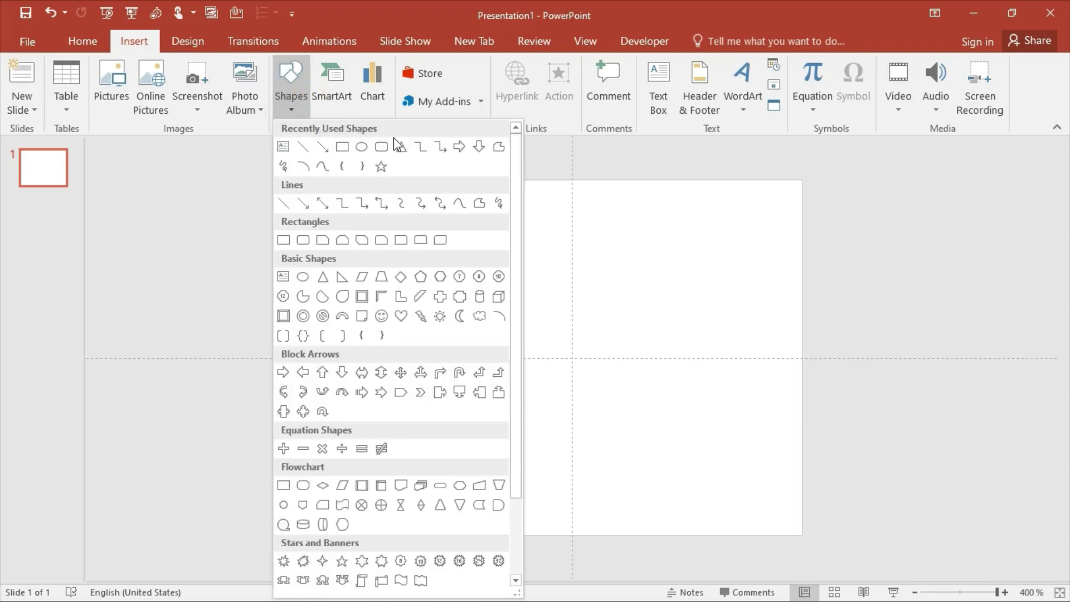
{"action": "left_click", "coordinate": [403, 150]}
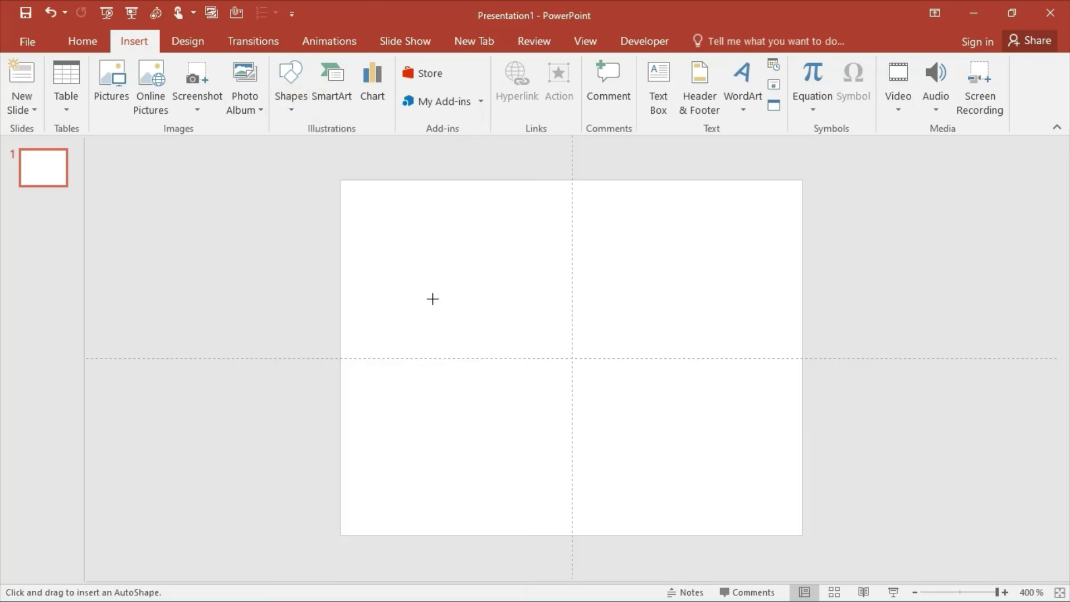
{"action": "mouse_move", "coordinate": [396, 314]}
{"action": "left_mouse_down"}
{"action": "mouse_move", "coordinate": [421, 363]}
{"action": "mouse_move", "coordinate": [537, 465]}
{"action": "mouse_move", "coordinate": [571, 471]}
{"action": "left_mouse_up"}
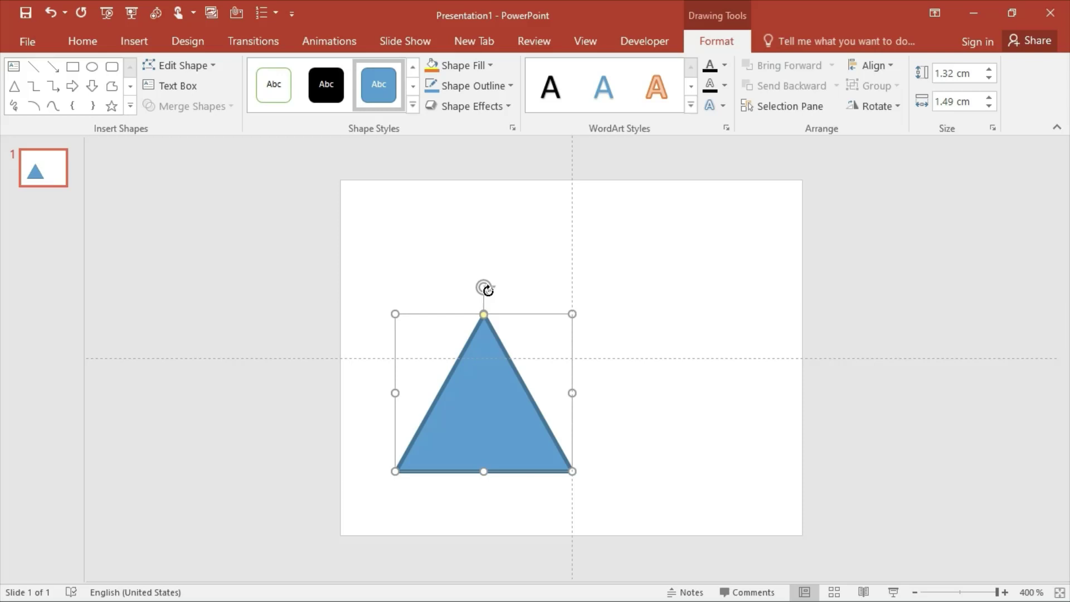
{"action": "mouse_move", "coordinate": [483, 287]}
{"action": "left_mouse_down"}
{"action": "mouse_move", "coordinate": [547, 298]}
{"action": "mouse_move", "coordinate": [625, 337]}
{"action": "mouse_move", "coordinate": [638, 398]}
{"action": "left_mouse_up"}
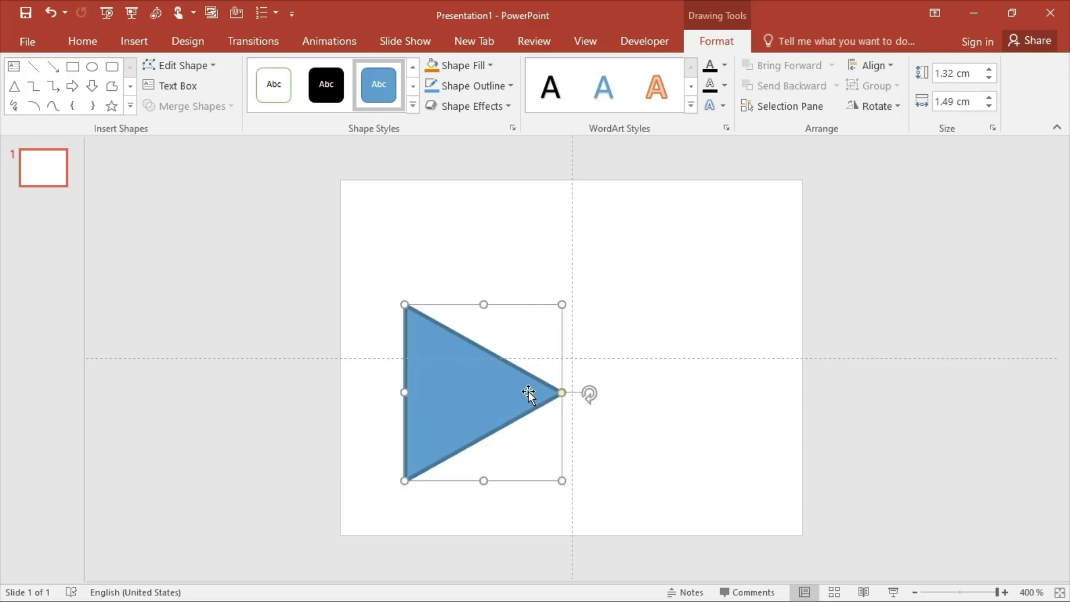
{"action": "mouse_move", "coordinate": [491, 390]}
{"action": "left_mouse_down"}
{"action": "mouse_move", "coordinate": [451, 449]}
{"action": "mouse_move", "coordinate": [428, 446]}
{"action": "left_mouse_up"}
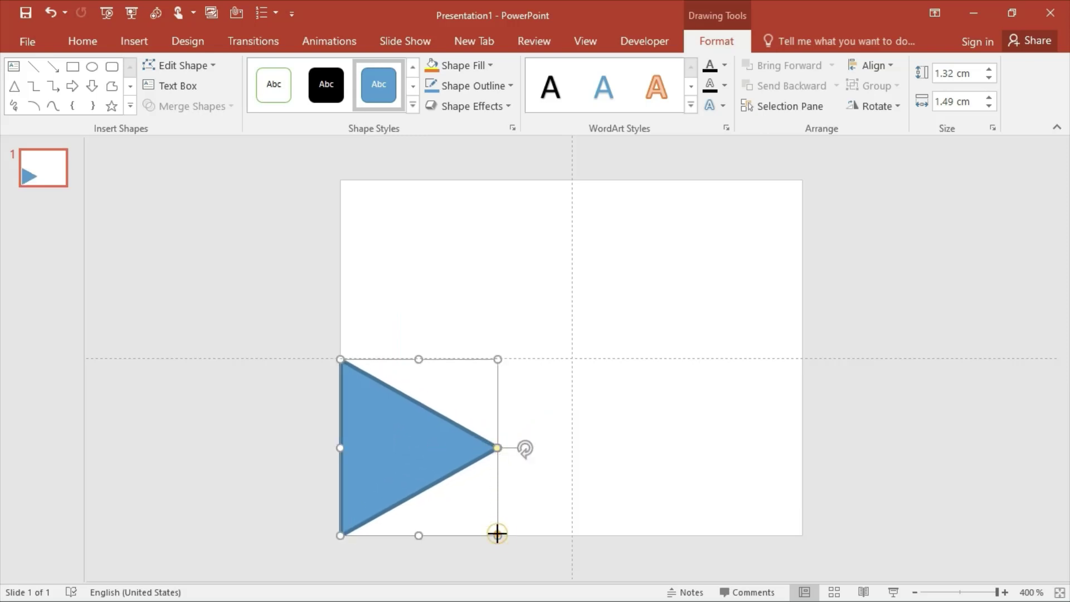
{"action": "left_click_drag", "start_coordinate": [497, 534], "coordinate": [533, 533]}
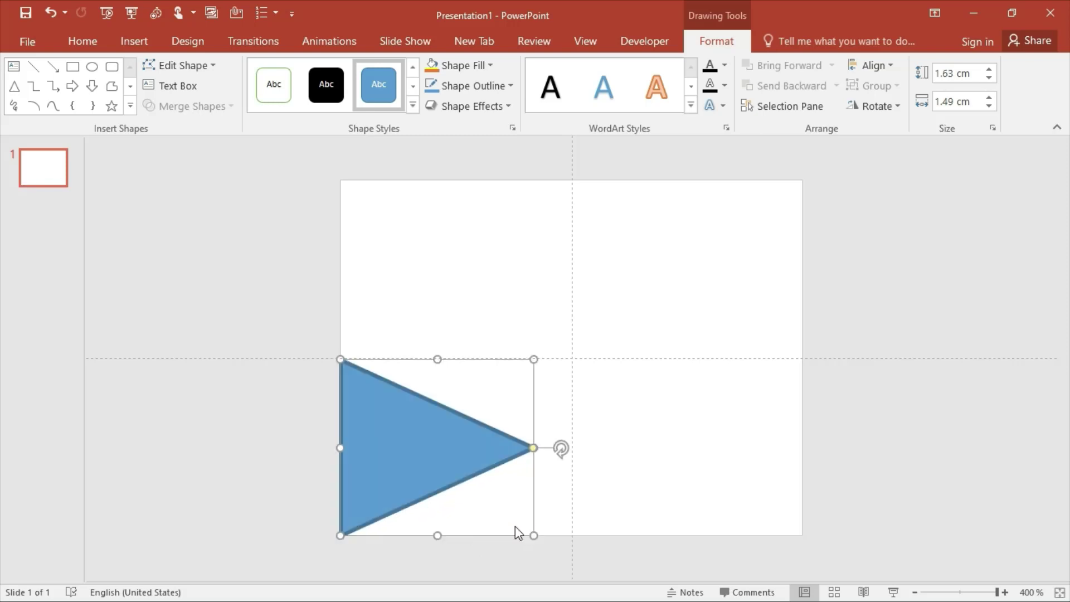
{"action": "left_click_drag", "start_coordinate": [394, 457], "coordinate": [395, 458]}
Fill the triangle dark navy blue and remove its outline.
{"action": "left_click", "coordinate": [491, 66]}
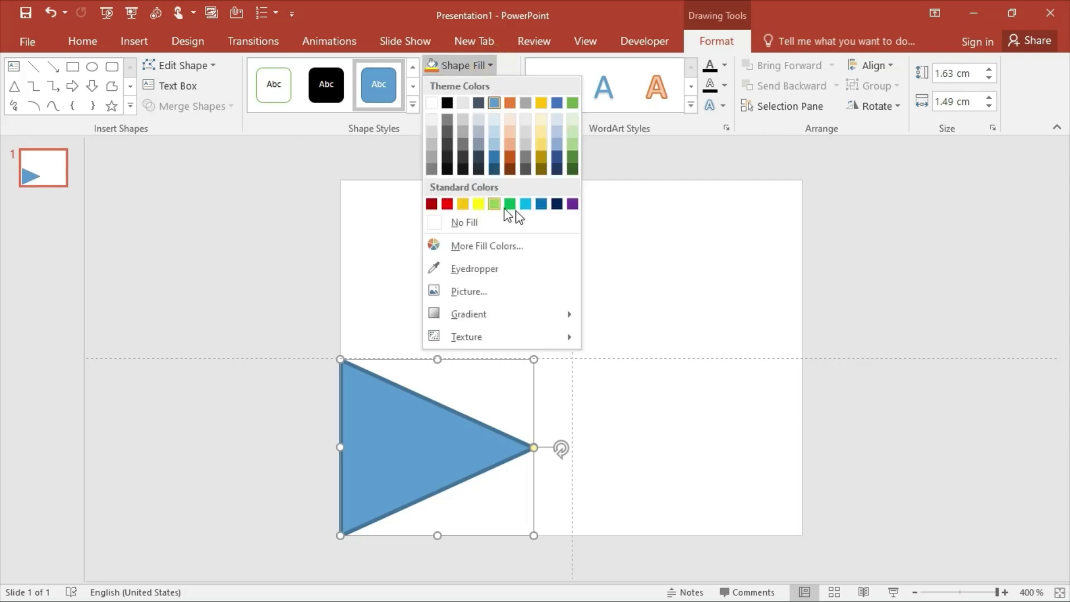
{"action": "left_click", "coordinate": [556, 204]}
{"action": "left_click", "coordinate": [504, 85]}
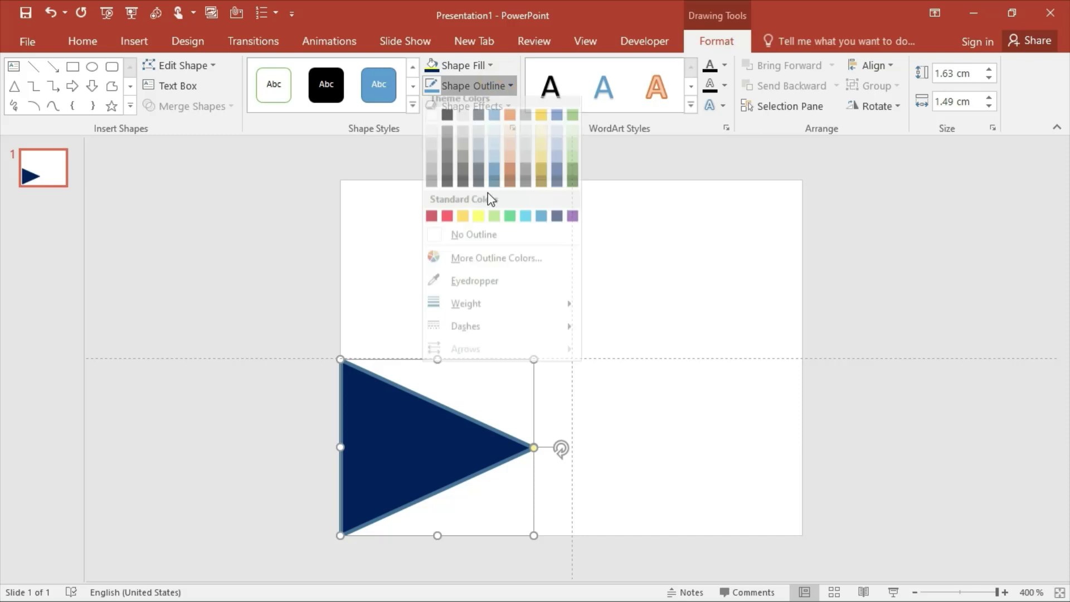
{"action": "left_click", "coordinate": [482, 254]}
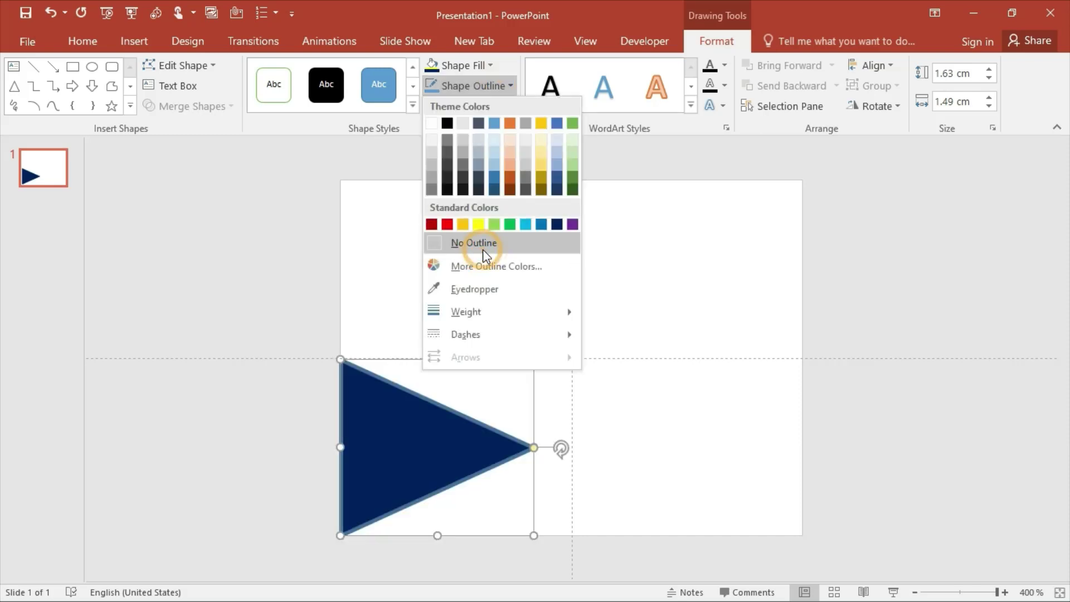
{"action": "left_click", "coordinate": [482, 249]}
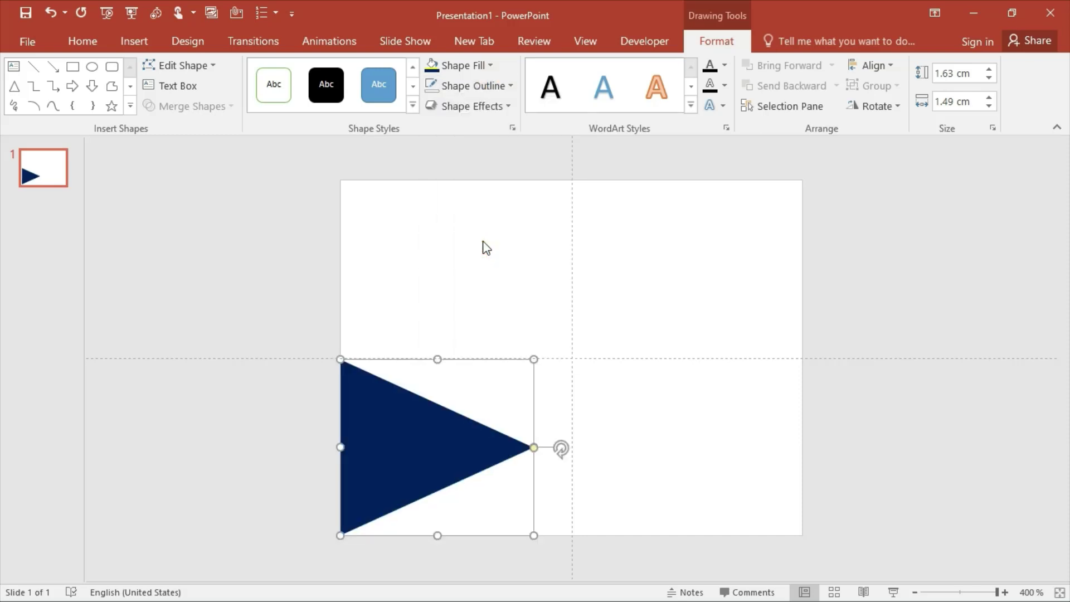
Draw a small triangle rotated to point left over the navy triangle's upper part.
{"action": "left_click", "coordinate": [14, 86]}
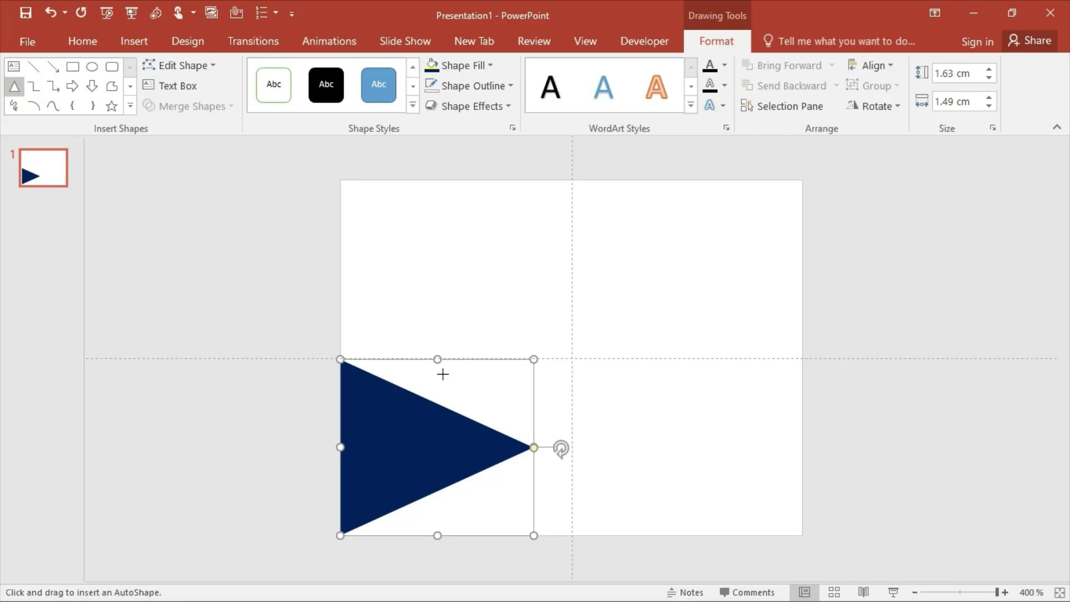
{"action": "left_click_drag", "start_coordinate": [500, 265], "coordinate": [562, 339]}
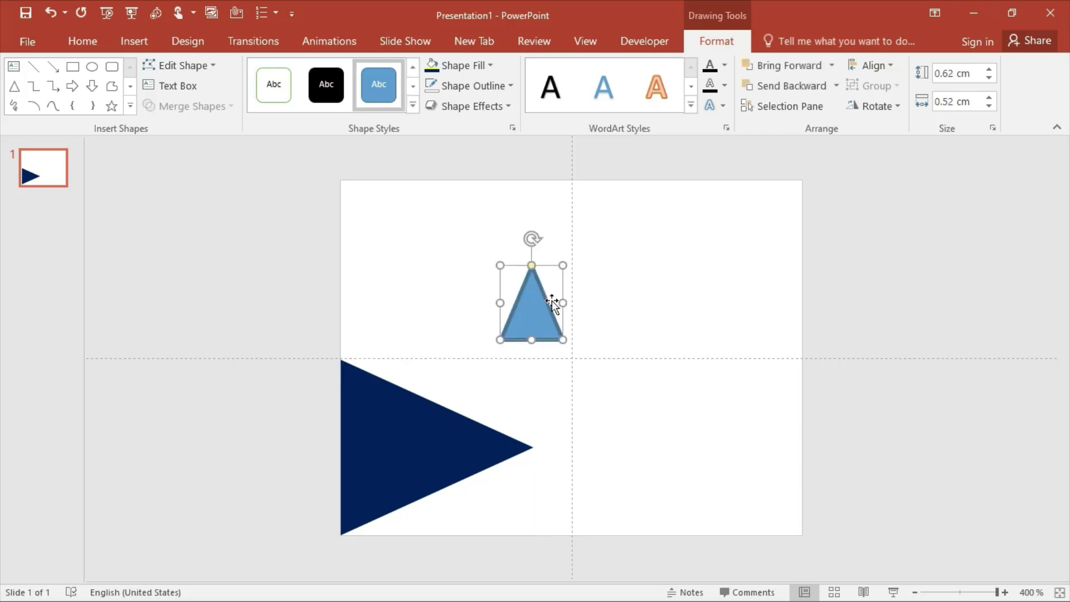
{"action": "left_click_drag", "start_coordinate": [532, 241], "coordinate": [410, 401]}
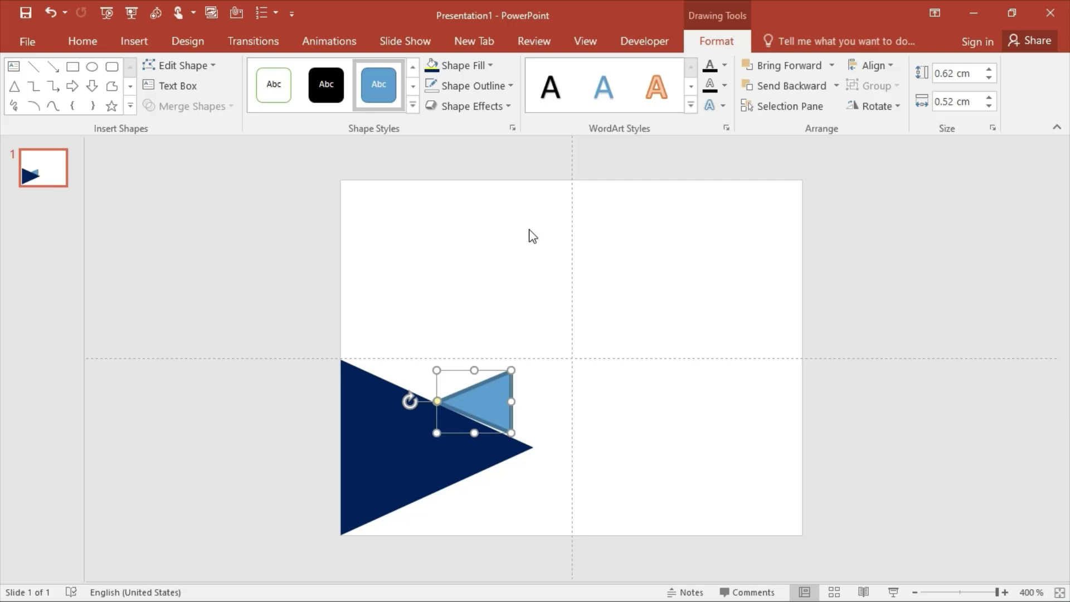
Fill the small triangle yellow, remove its outline, and nudge it slightly down.
{"action": "left_click", "coordinate": [477, 64]}
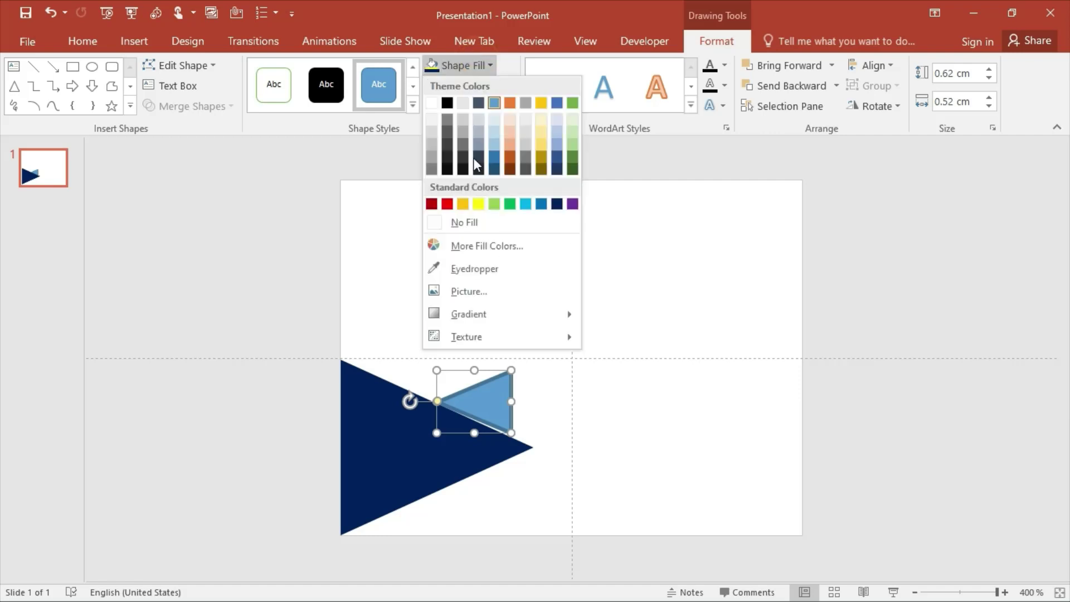
{"action": "left_click", "coordinate": [477, 204]}
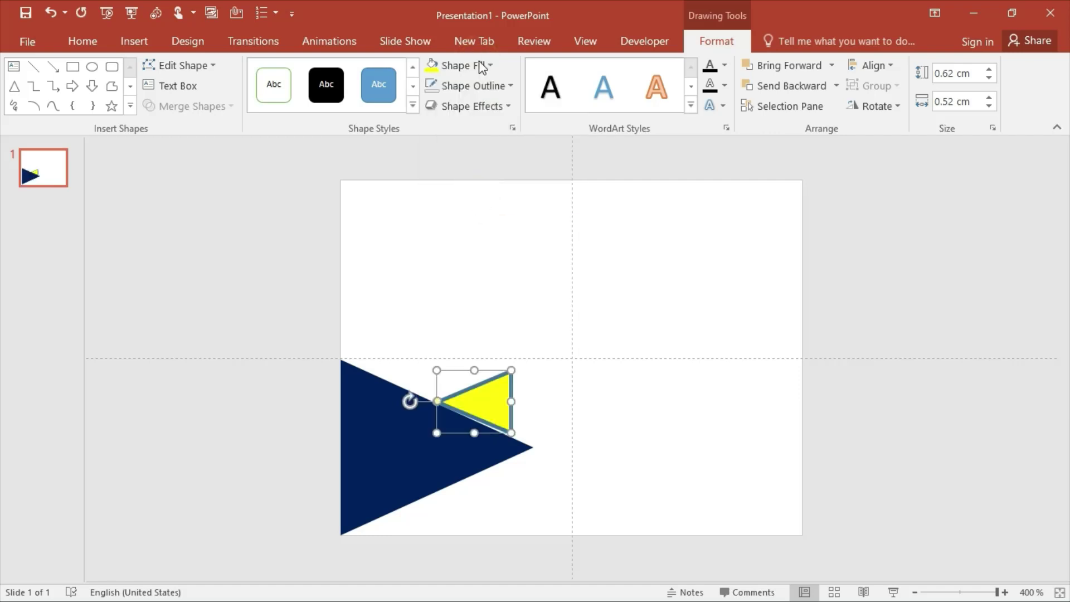
{"action": "left_click", "coordinate": [473, 86]}
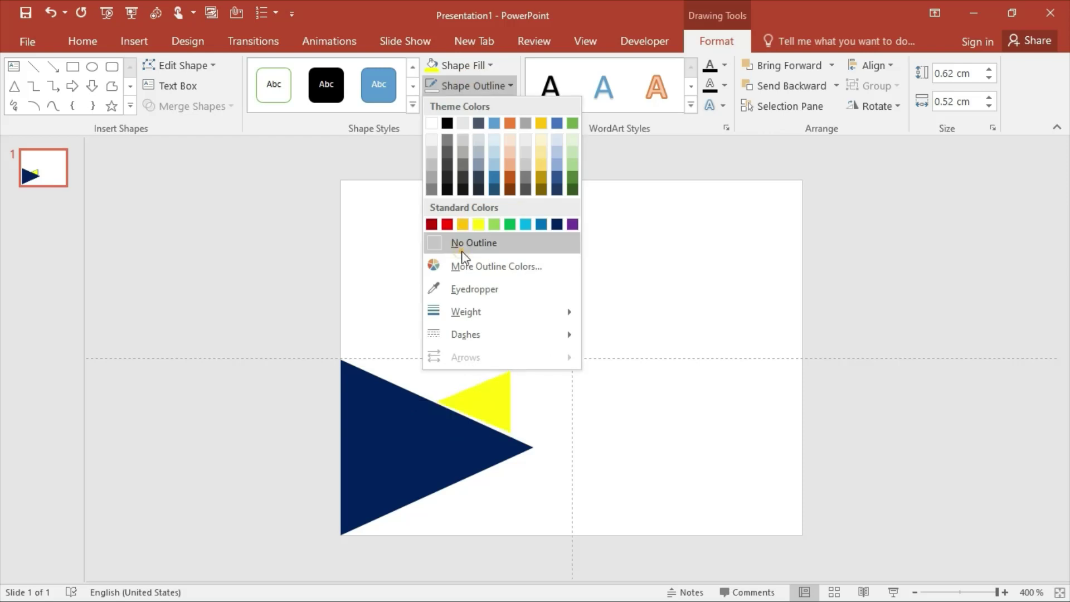
{"action": "left_click", "coordinate": [462, 245]}
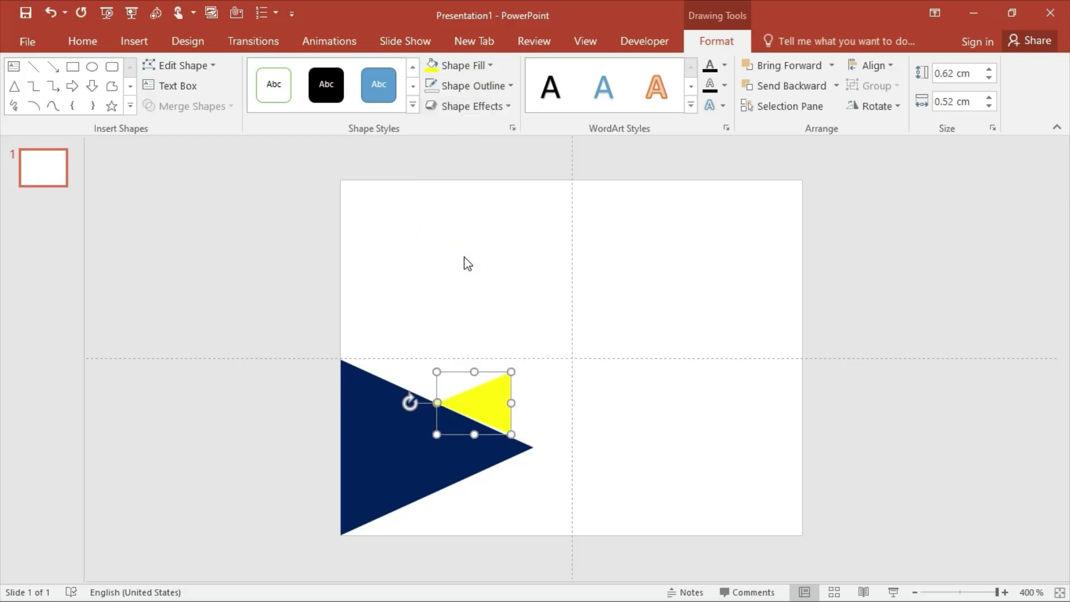
{"action": "key", "text": "ctrl+Down"}
{"action": "key", "text": "ctrl+Down"}
{"action": "key", "text": "ctrl+Down"}
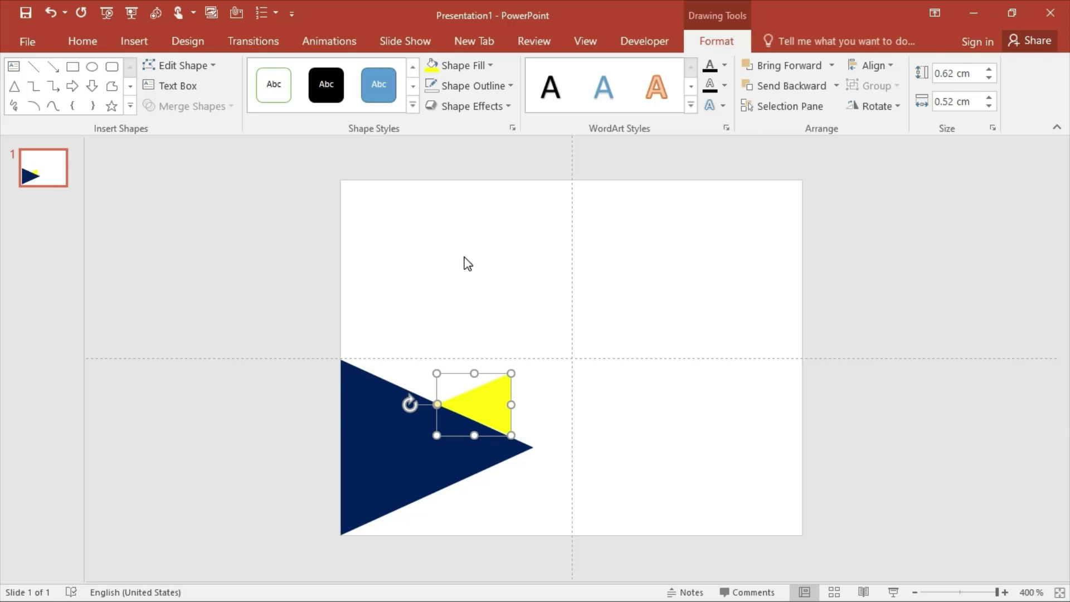
Duplicate the yellow triangle, flip its rotation, and place it beside the original as a diamond.
{"action": "key", "text": "ctrl+d"}
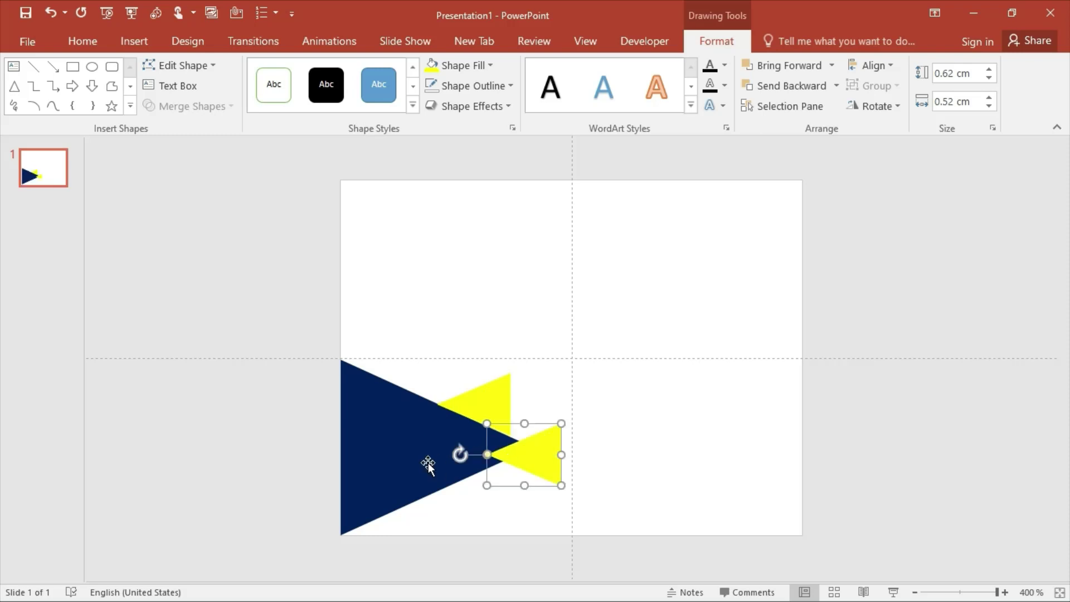
{"action": "left_click_drag", "start_coordinate": [459, 455], "coordinate": [606, 454]}
{"action": "left_click_drag", "start_coordinate": [507, 444], "coordinate": [529, 402]}
{"action": "left_click_drag", "start_coordinate": [615, 418], "coordinate": [558, 407]}
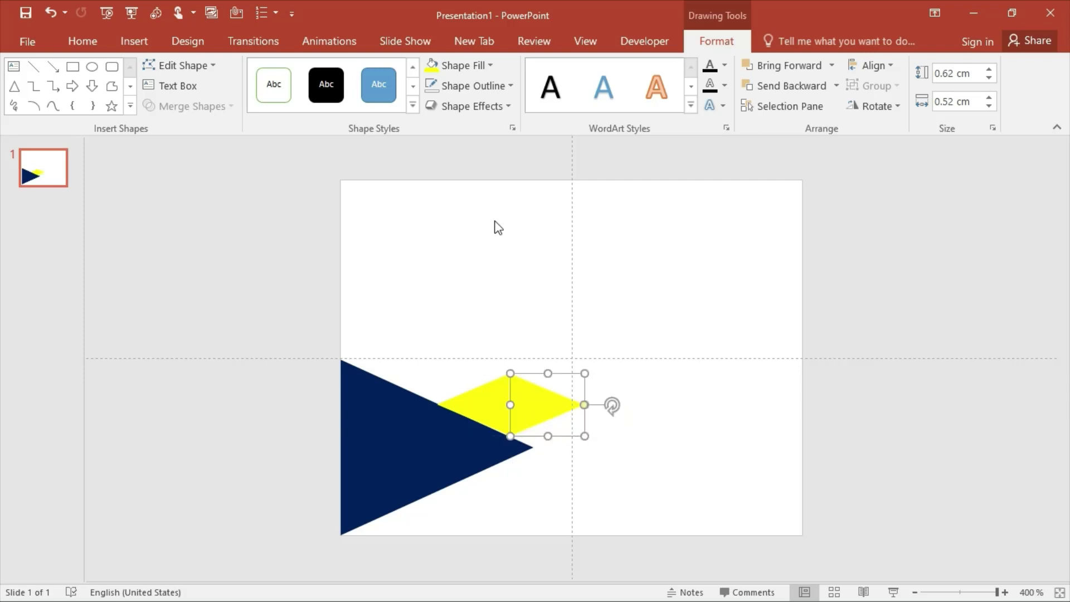
Give the copy a paler yellow fill via More Fill Colors.
{"action": "left_click", "coordinate": [486, 59]}
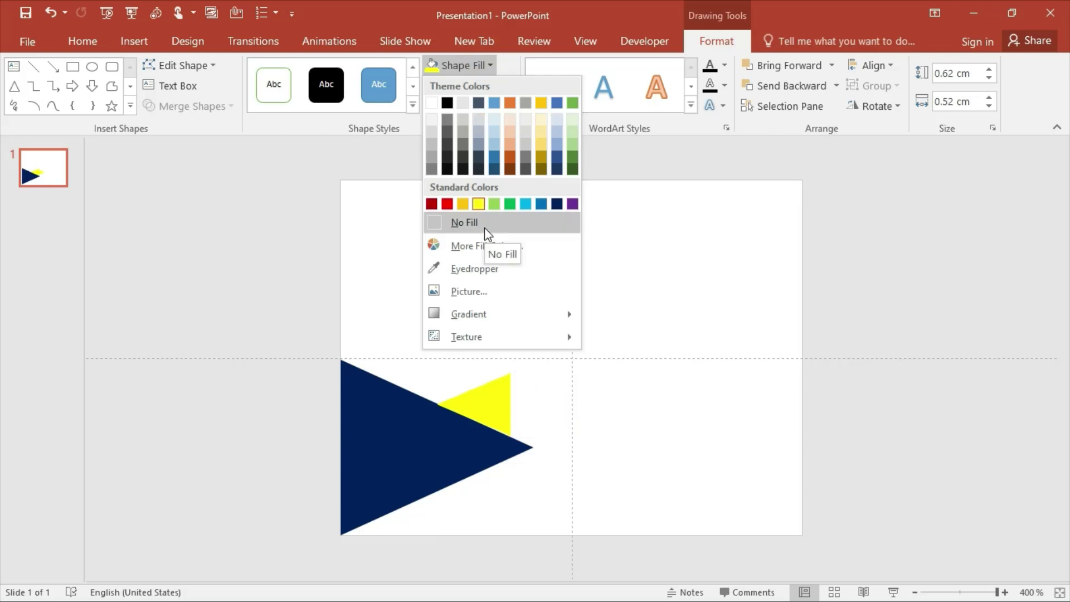
{"action": "left_click", "coordinate": [483, 245]}
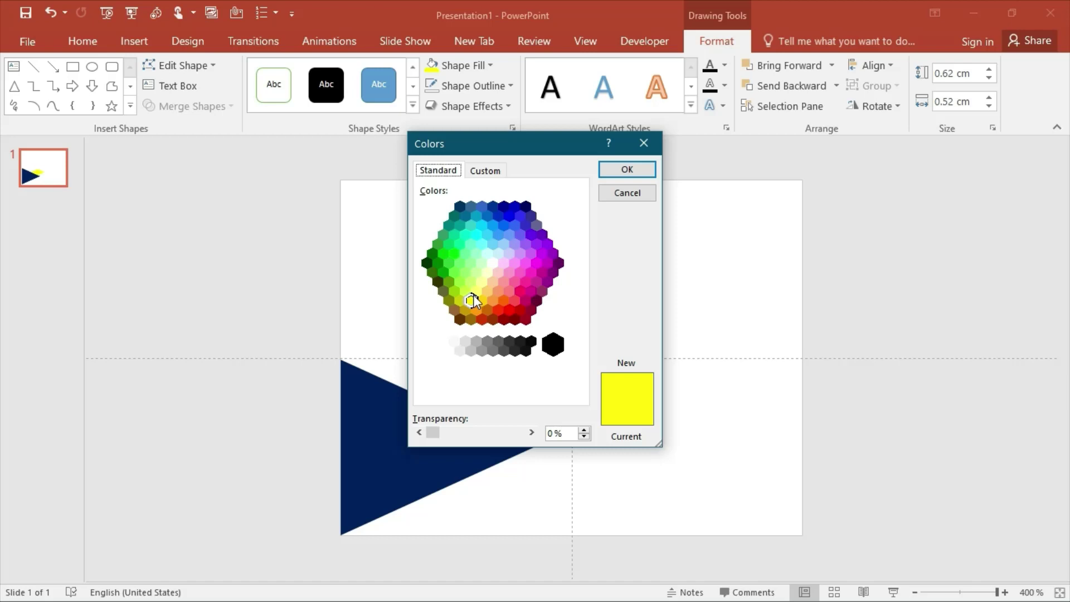
{"action": "left_click", "coordinate": [648, 170]}
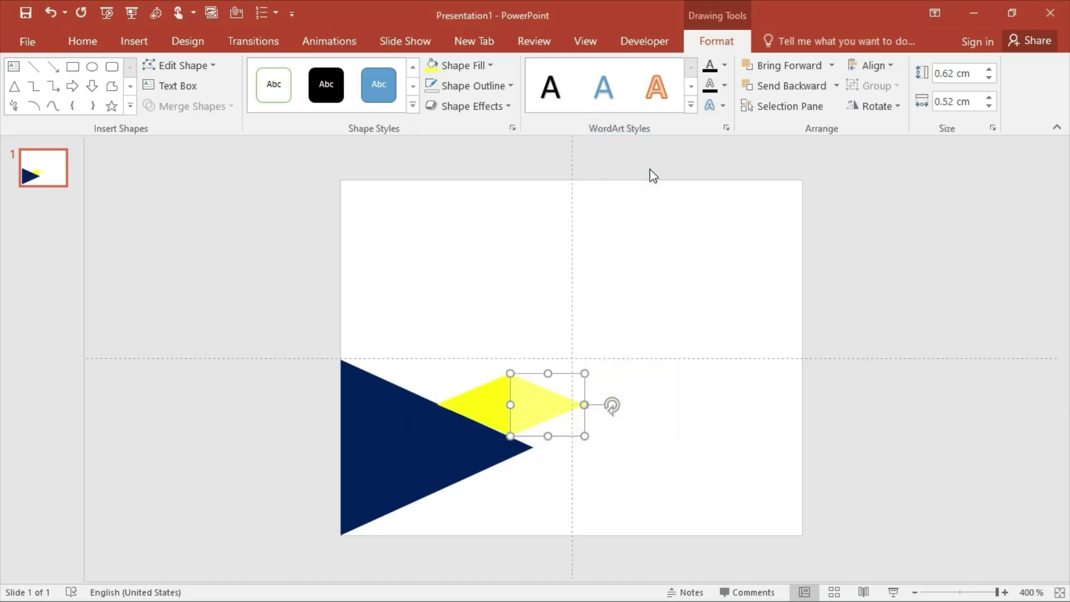
{"action": "left_click", "coordinate": [486, 403]}
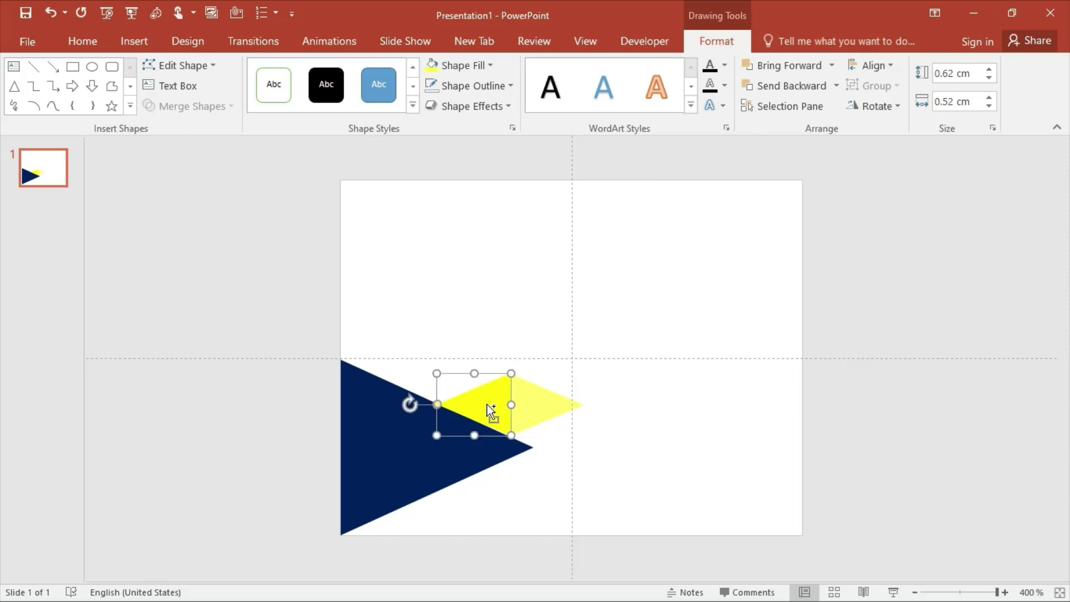
Duplicate the bright and pale triangles and place the copies further right along the band.
{"action": "key", "text": "ctrl+d"}
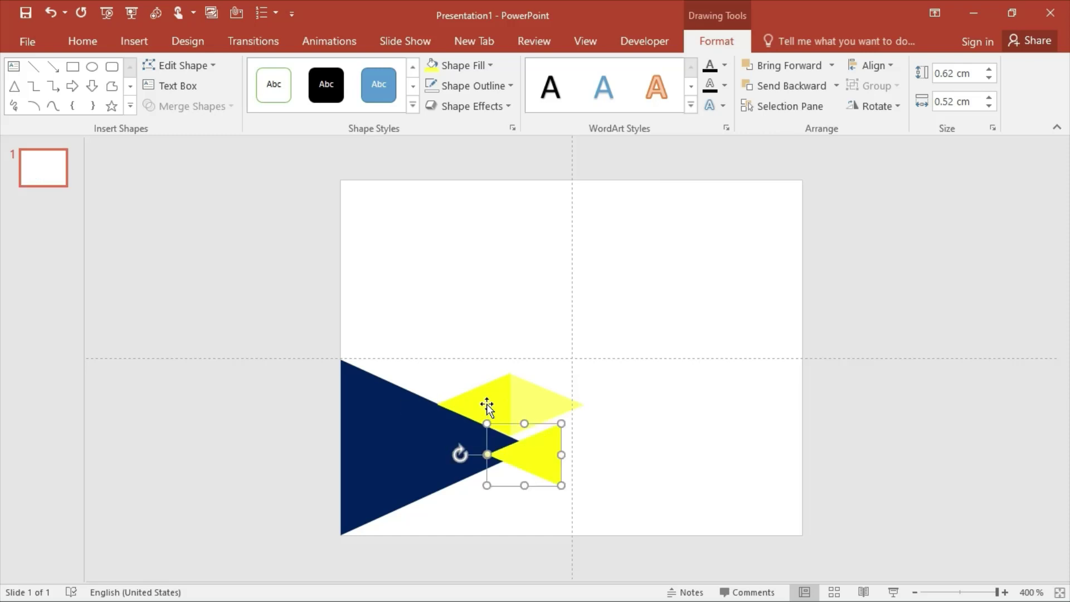
{"action": "left_click_drag", "start_coordinate": [540, 453], "coordinate": [563, 440]}
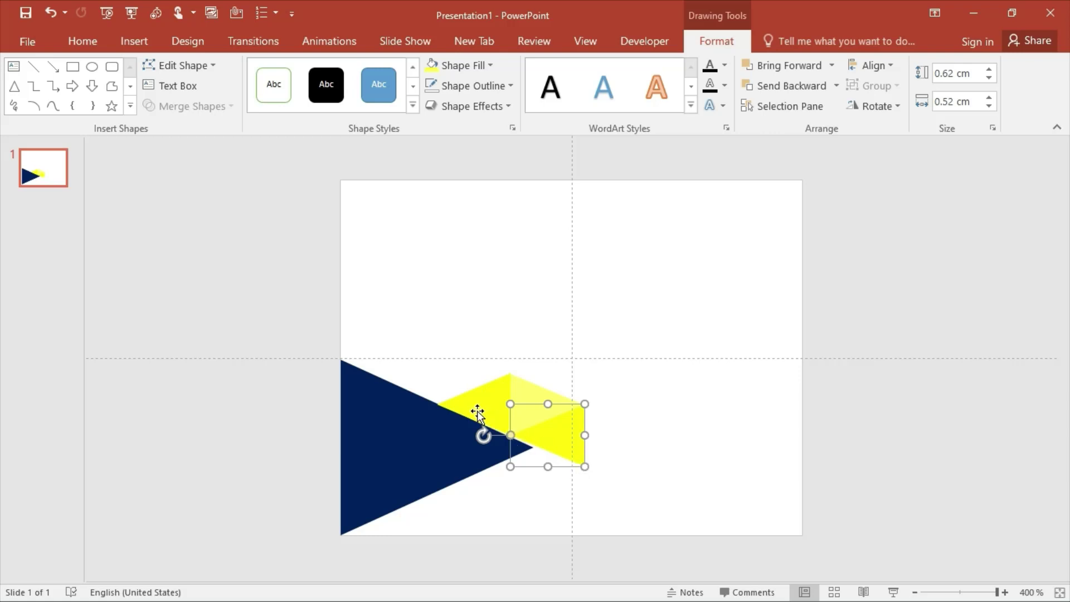
{"action": "left_click", "coordinate": [529, 394]}
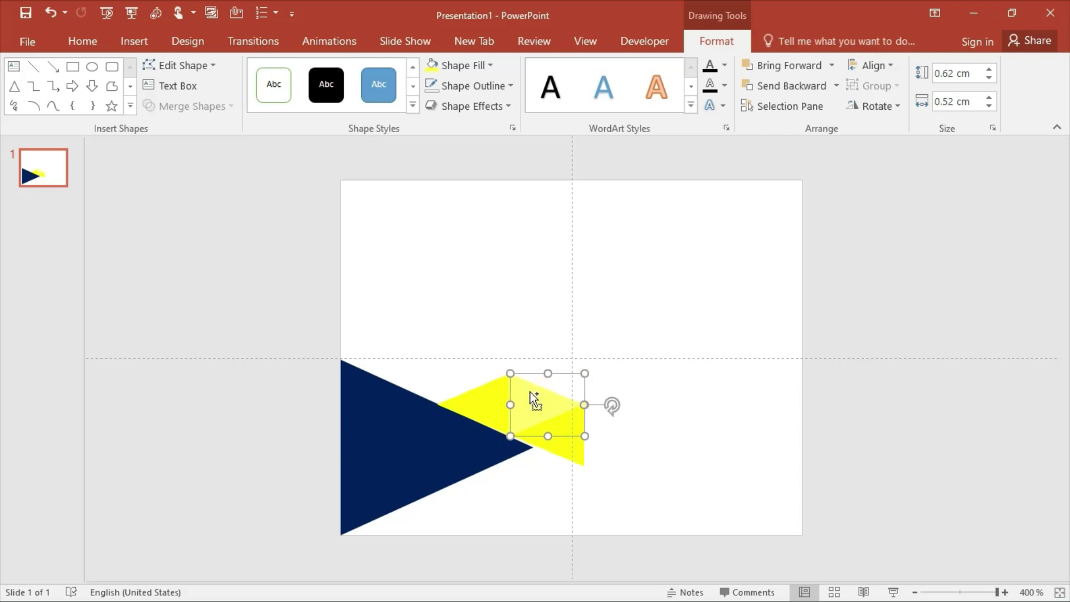
{"action": "key", "text": "ctrl+d"}
{"action": "left_click_drag", "start_coordinate": [585, 465], "coordinate": [609, 444]}
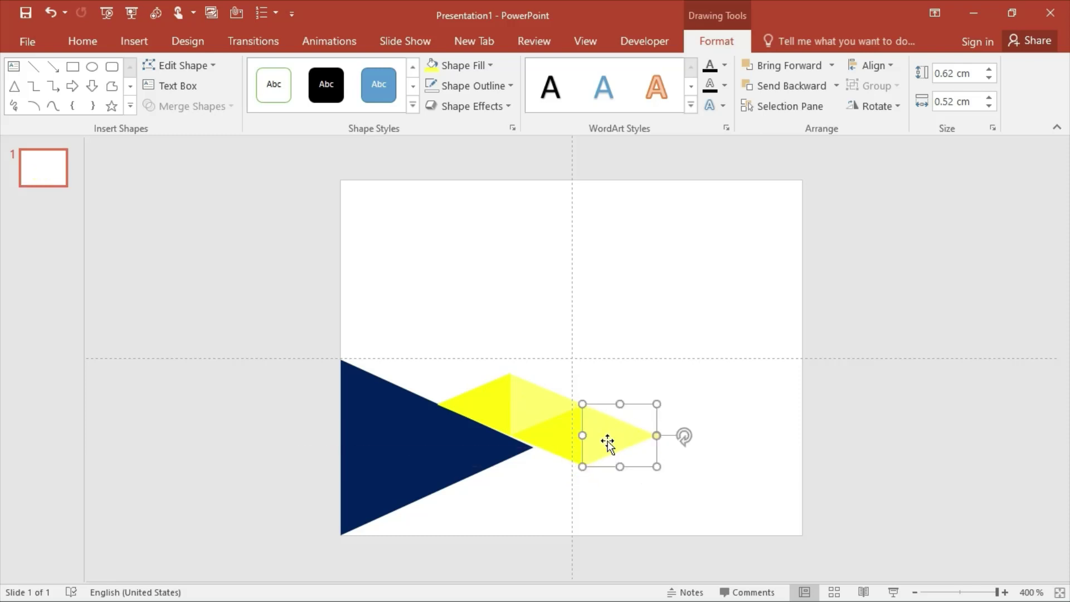
{"action": "left_click", "coordinate": [560, 443]}
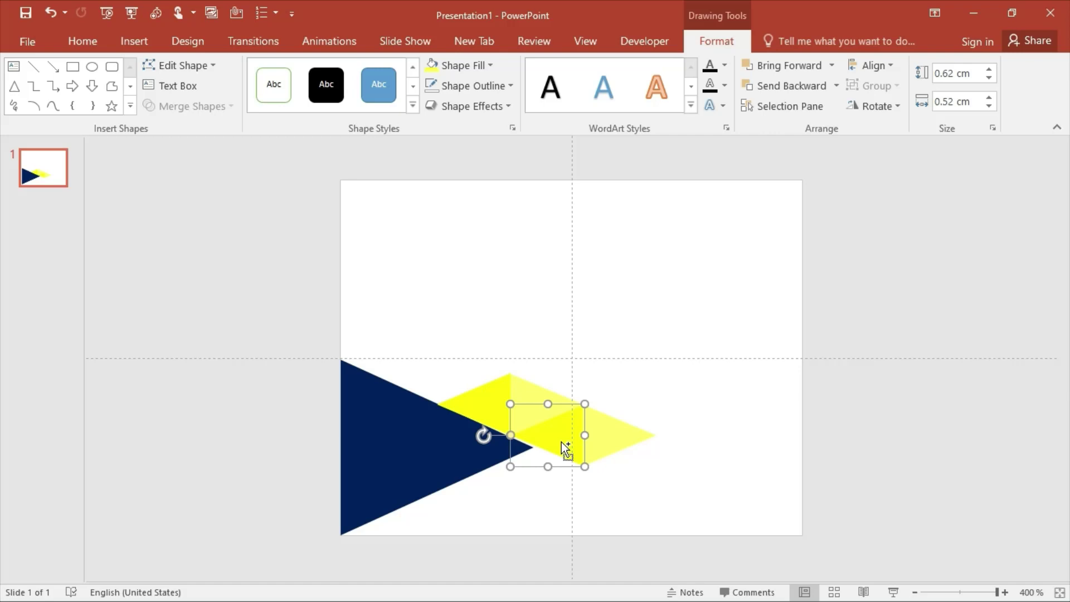
{"action": "key", "text": "ctrl+d"}
{"action": "left_click_drag", "start_coordinate": [617, 491], "coordinate": [638, 410]}
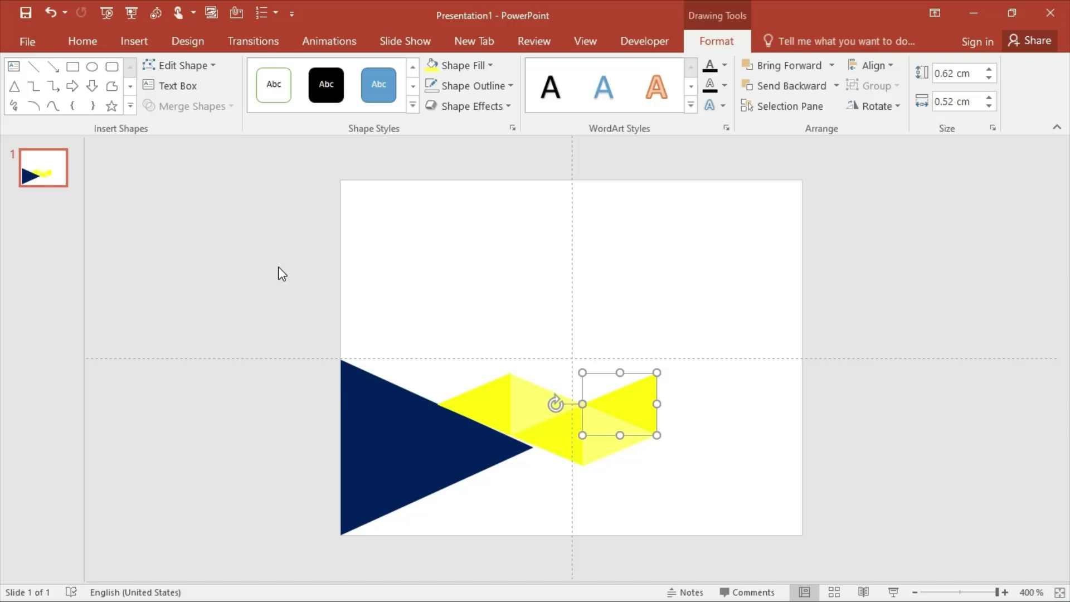
{"action": "key", "text": "ctrl+d"}
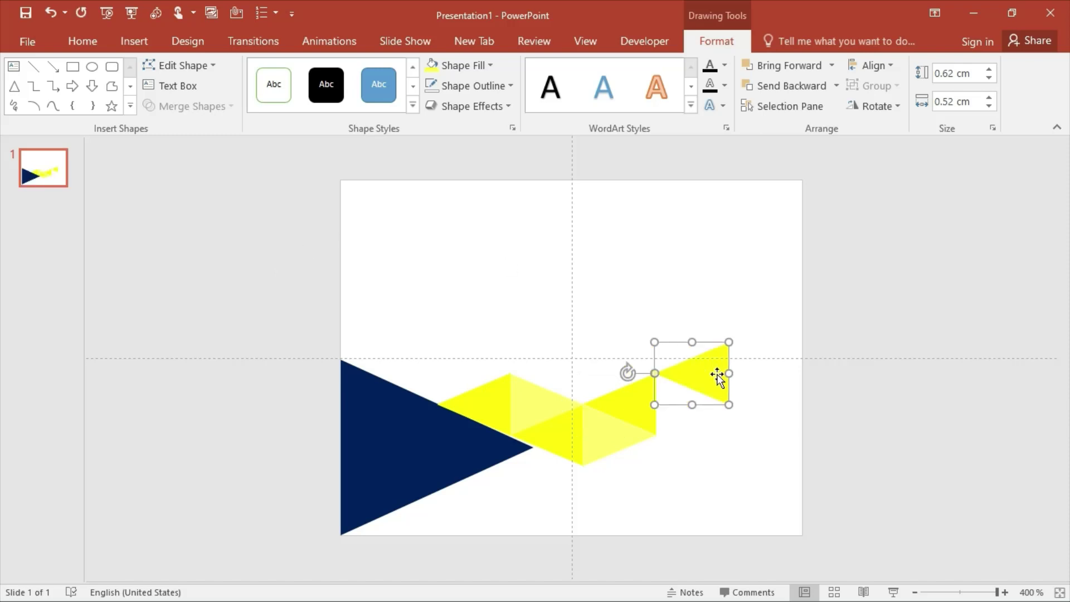
{"action": "key", "text": "Delete"}
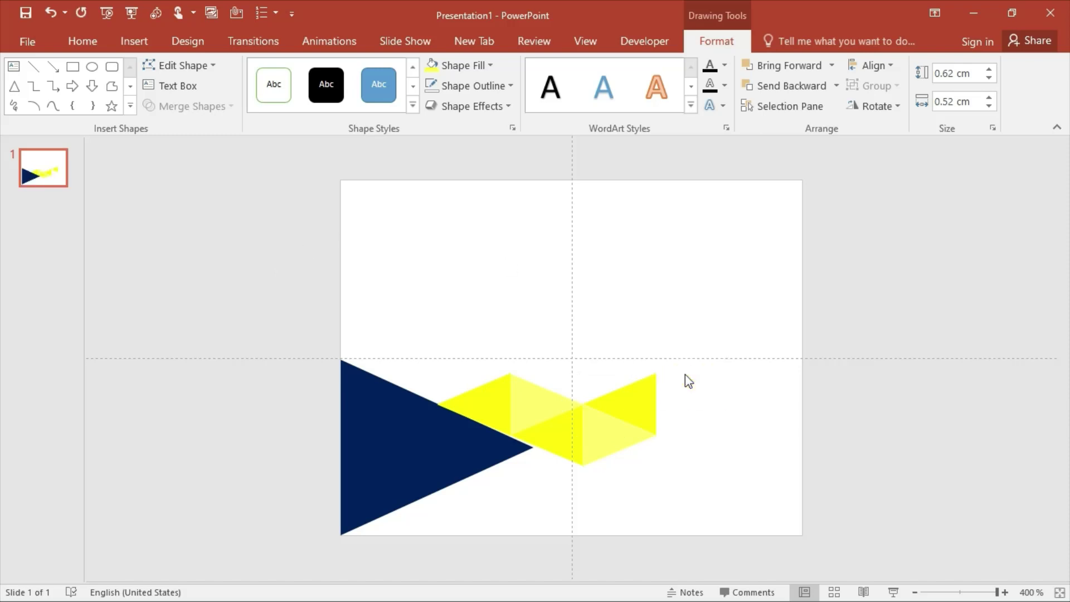
Add more alternating copies to carry the zigzag to the slide's right edge, then deselect.
{"action": "left_click", "coordinate": [597, 441]}
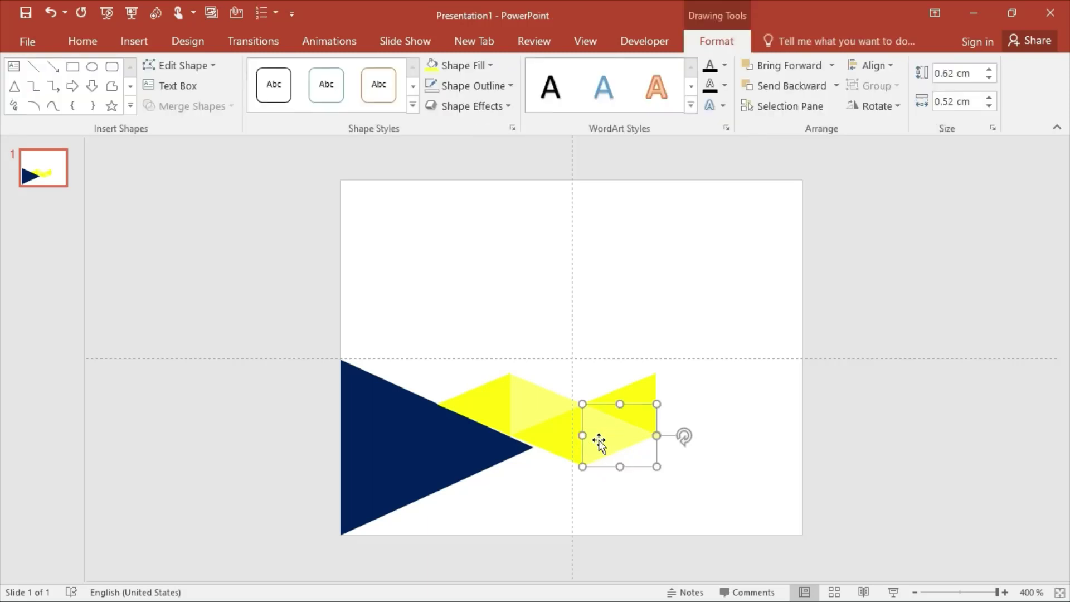
{"action": "key", "text": "ctrl+d"}
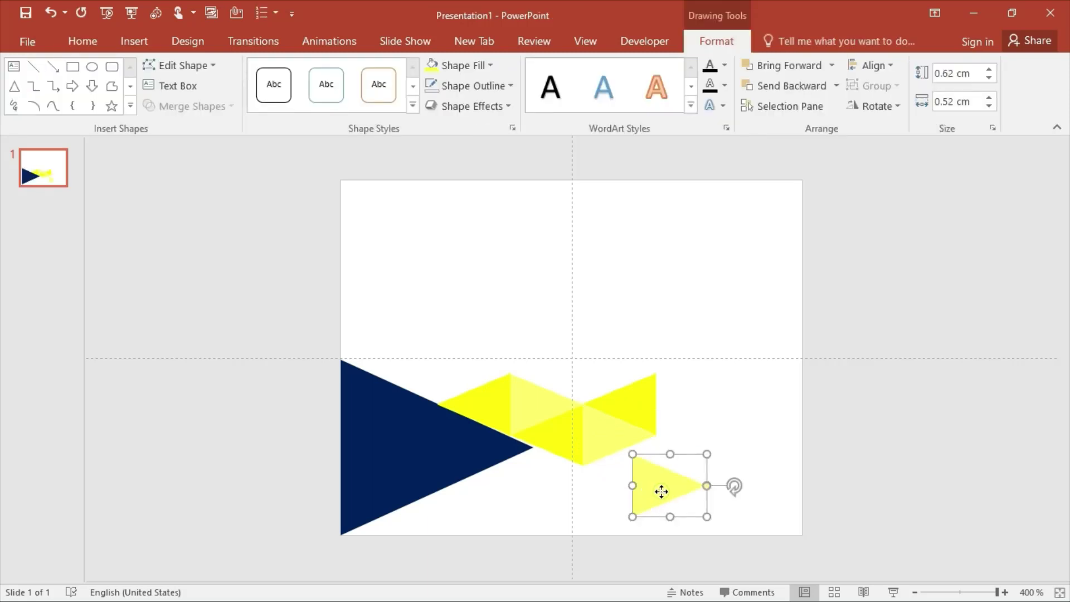
{"action": "left_click_drag", "start_coordinate": [661, 492], "coordinate": [682, 413]}
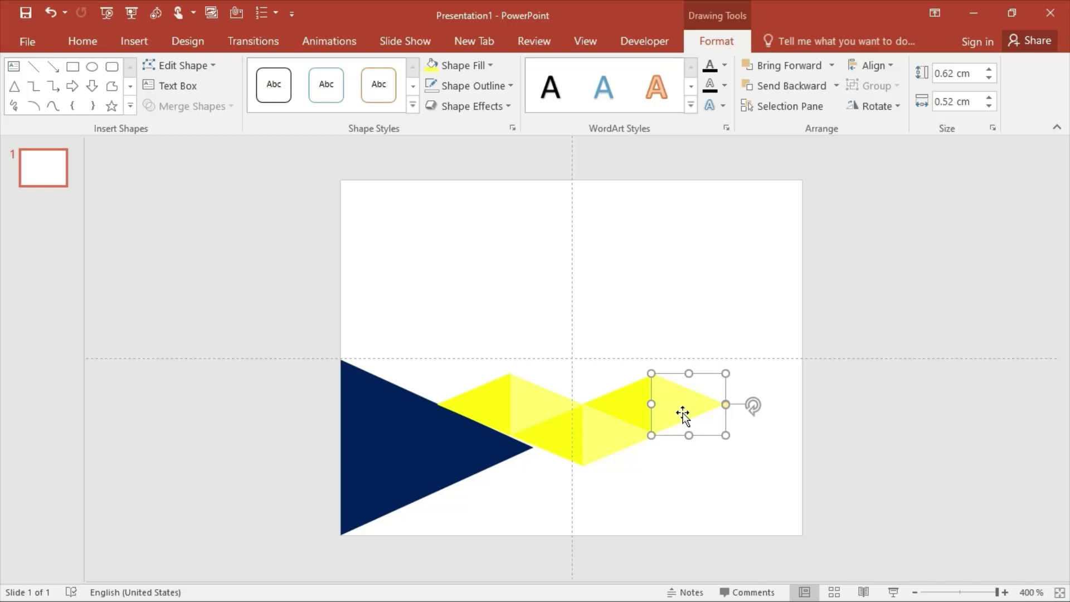
{"action": "left_click", "coordinate": [540, 442]}
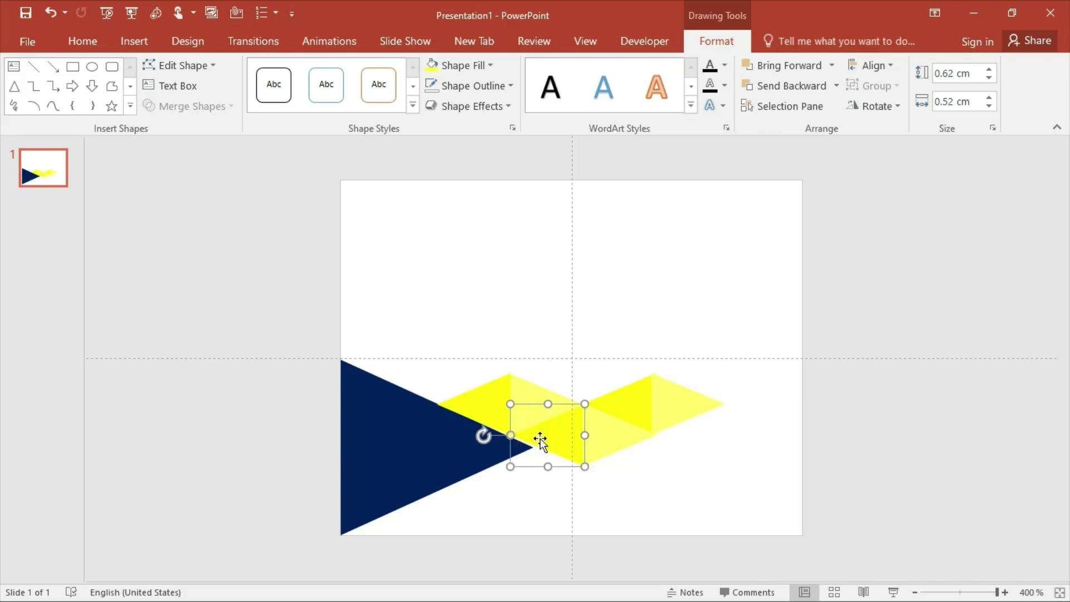
{"action": "key", "text": "ctrl+d"}
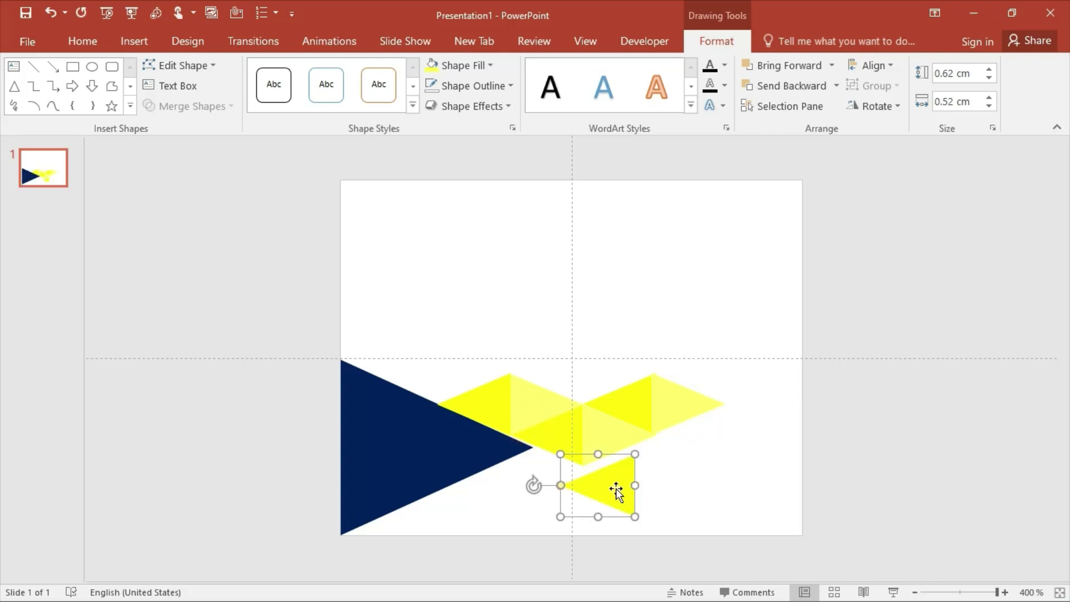
{"action": "left_click", "coordinate": [681, 411]}
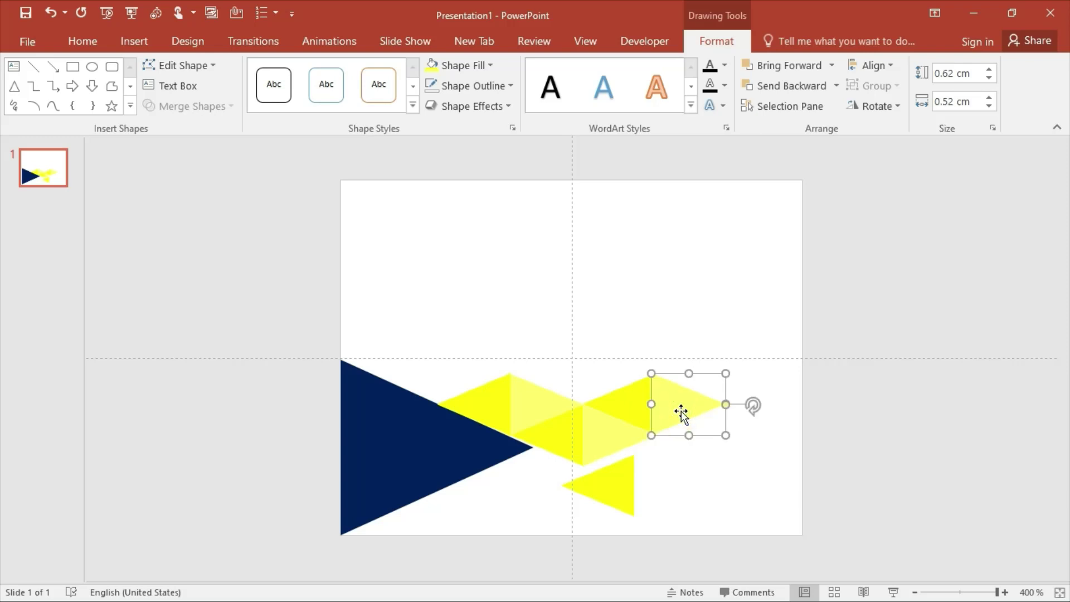
{"action": "left_click", "coordinate": [956, 348]}
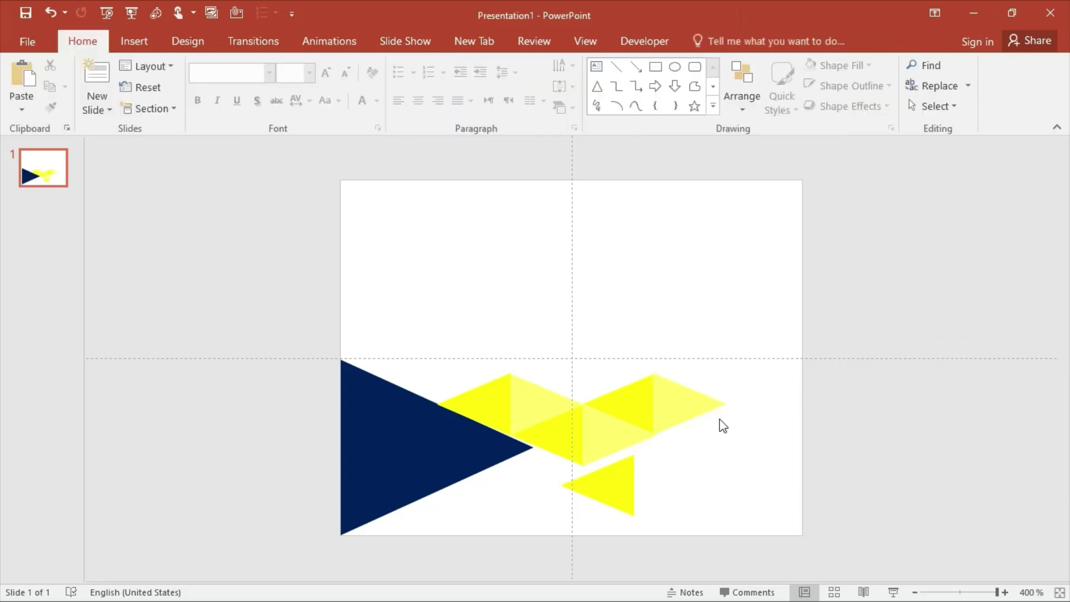
{"action": "left_click", "coordinate": [626, 487]}
{"action": "left_click_drag", "start_coordinate": [702, 460], "coordinate": [717, 437]}
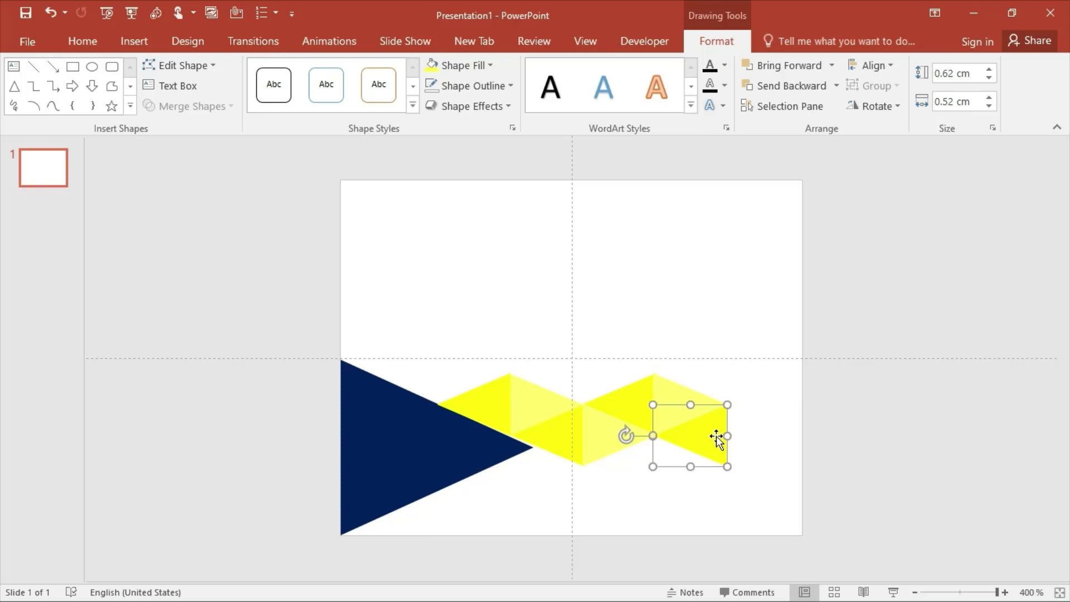
{"action": "left_click", "coordinate": [541, 405]}
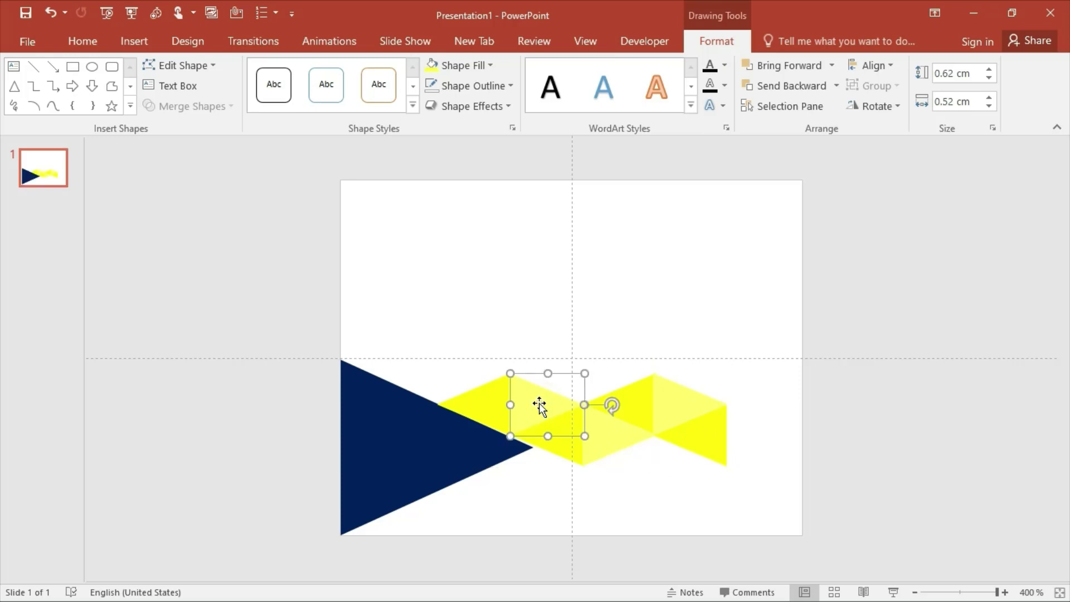
{"action": "key", "text": "ctrl+d"}
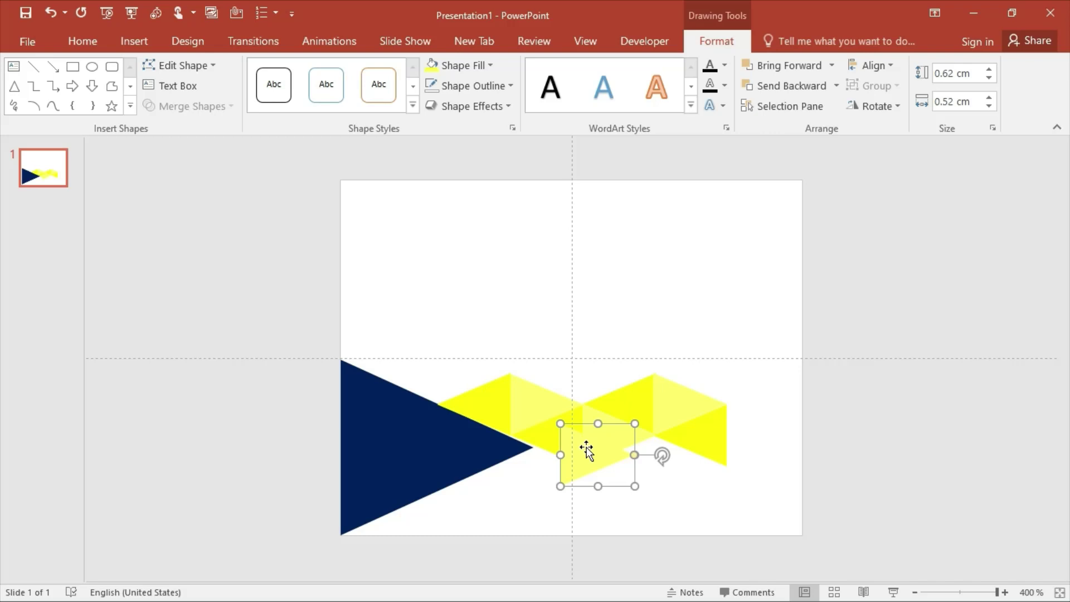
{"action": "left_click_drag", "start_coordinate": [744, 450], "coordinate": [760, 435]}
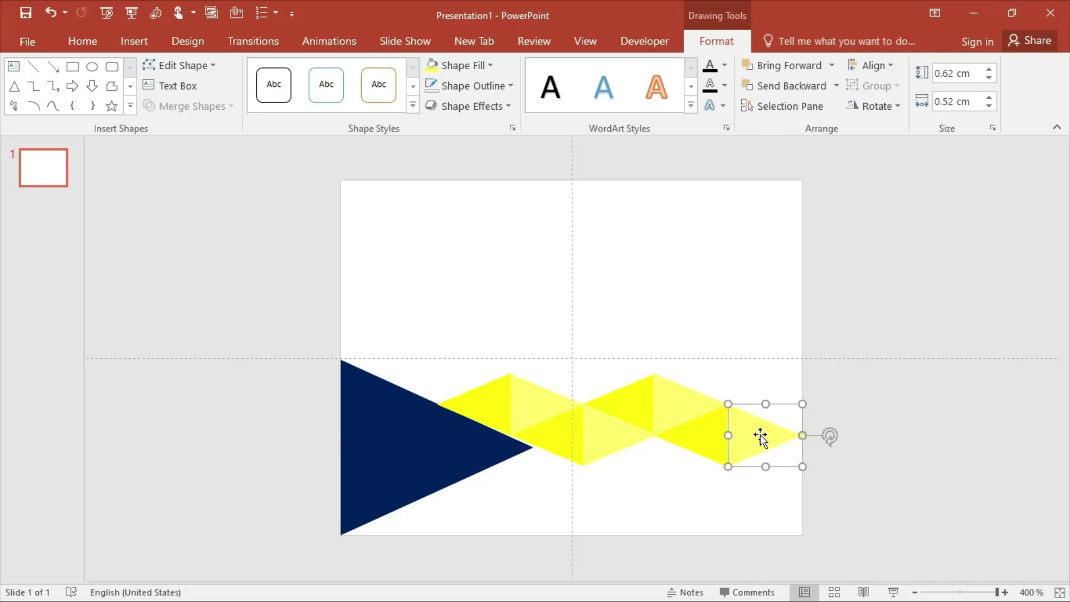
{"action": "left_click", "coordinate": [857, 395]}
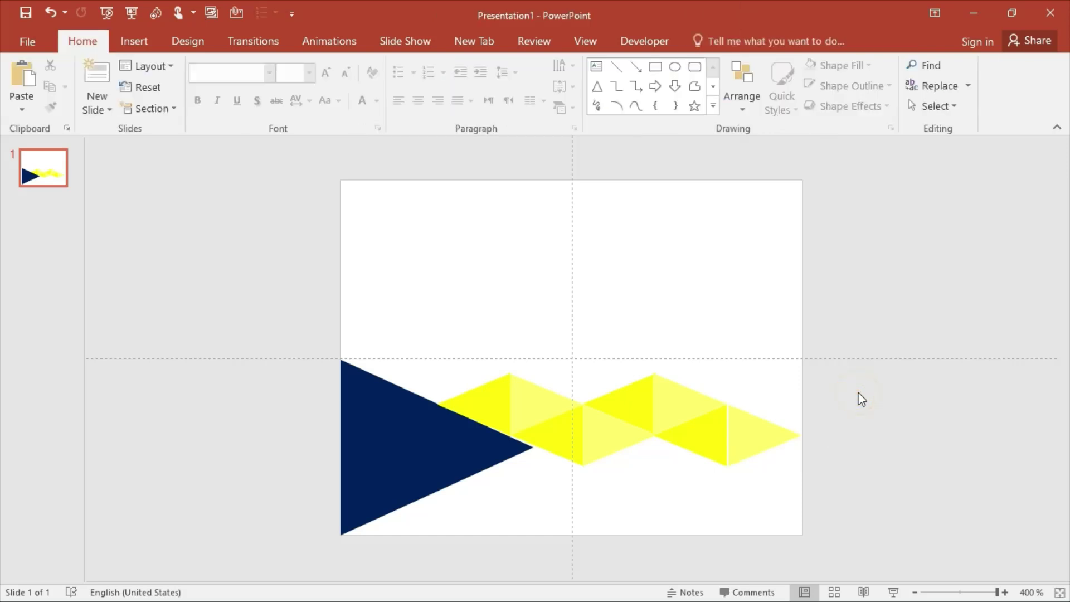
Draw a rectangle from the slide's top-left corner down to its middle.
{"action": "left_click", "coordinate": [136, 44]}
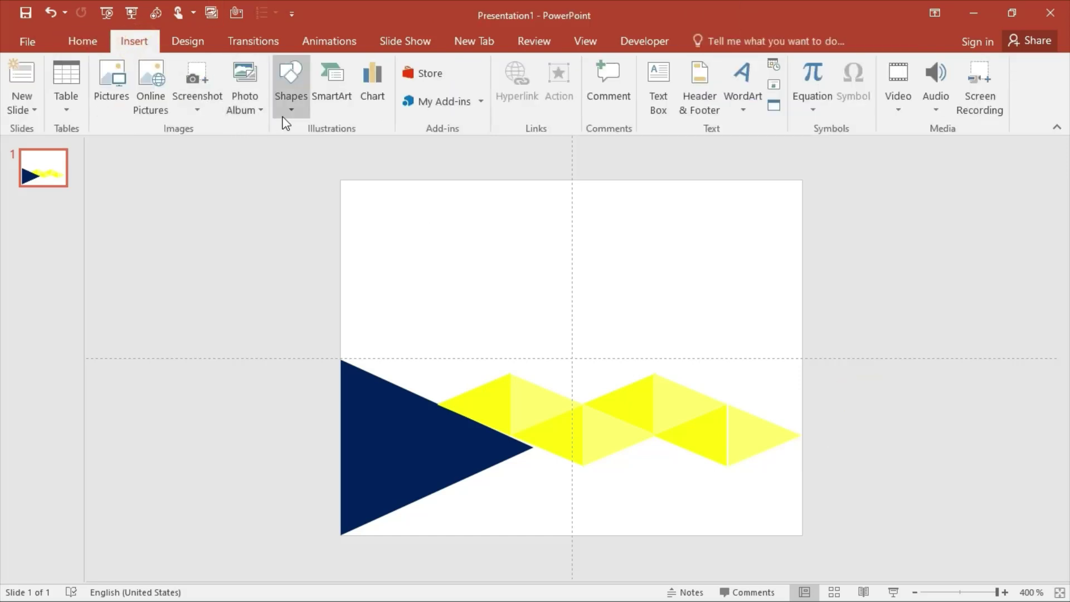
{"action": "left_click", "coordinate": [295, 105]}
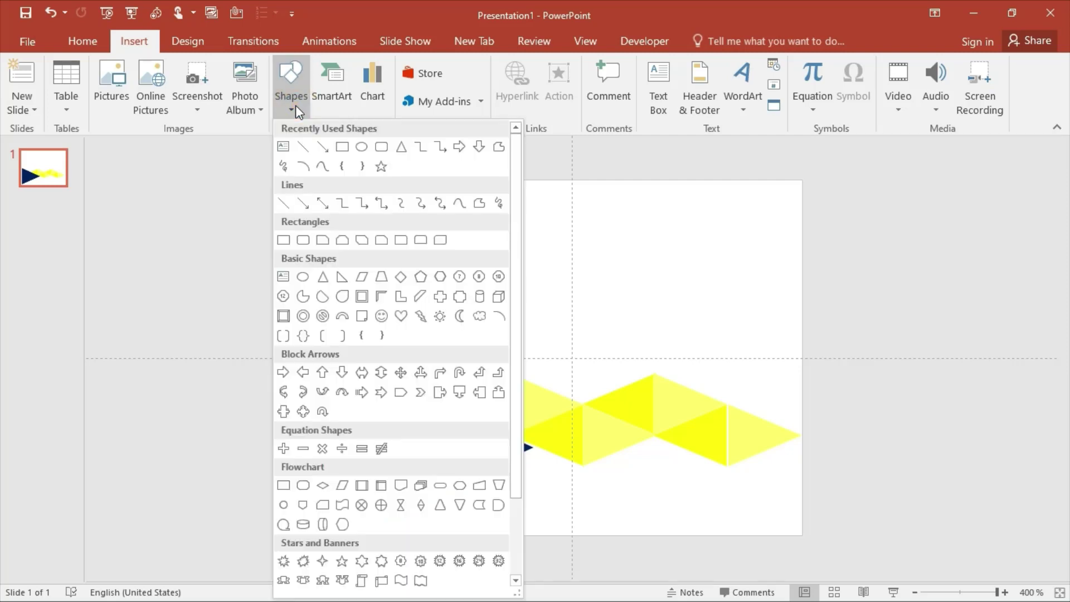
{"action": "left_click", "coordinate": [342, 148]}
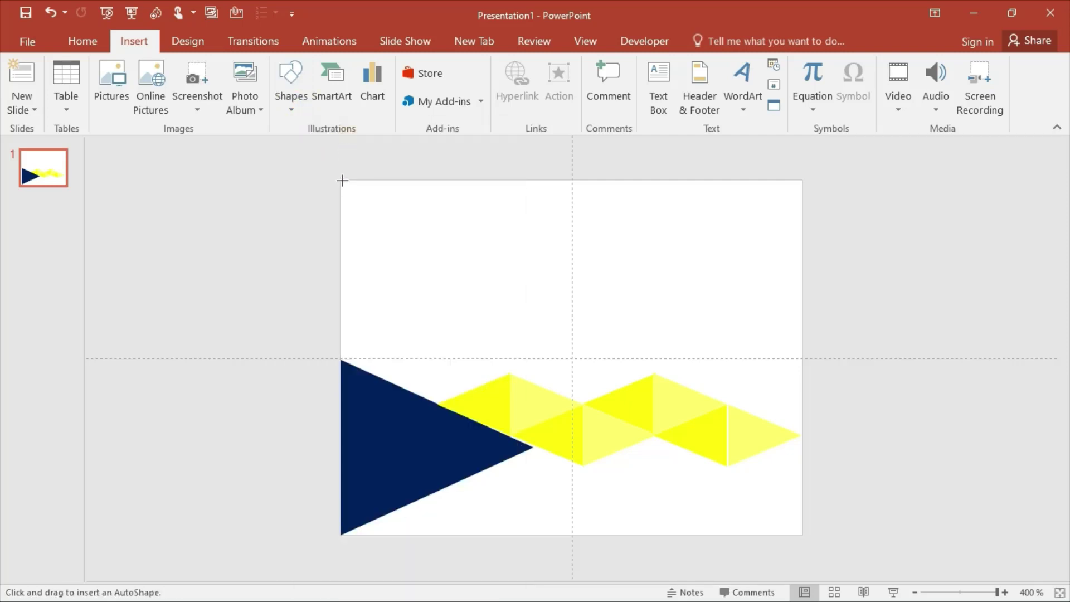
{"action": "left_click_drag", "start_coordinate": [340, 181], "coordinate": [799, 376]}
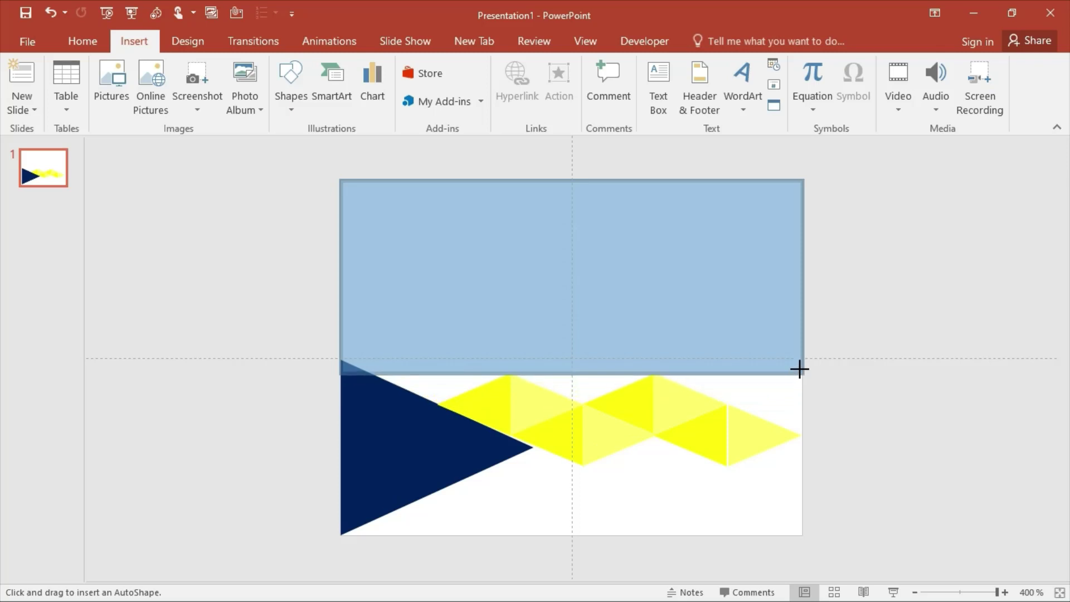
{"action": "left_click_drag", "start_coordinate": [799, 369], "coordinate": [801, 462]}
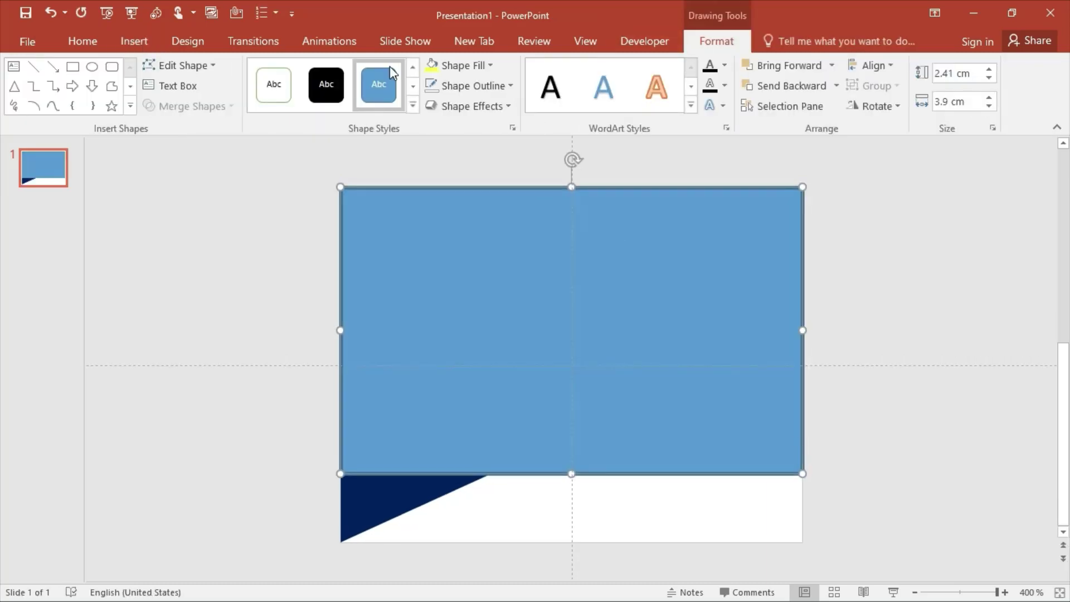
Send the rectangle backward six times until it sits behind all the triangles.
{"action": "left_click", "coordinate": [808, 84]}
{"action": "left_click", "coordinate": [808, 85]}
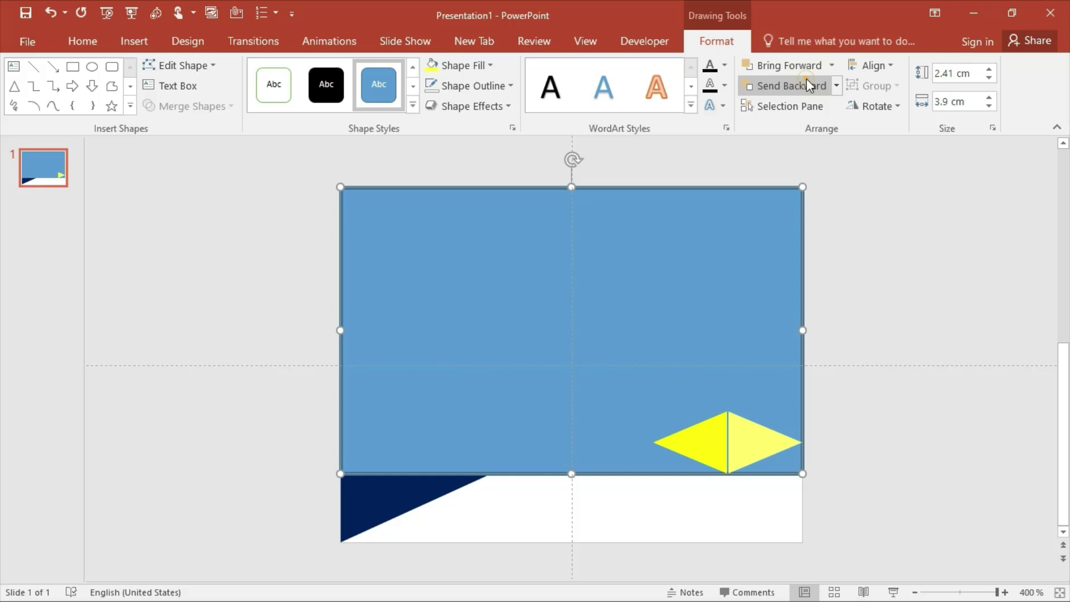
{"action": "left_click", "coordinate": [808, 85]}
{"action": "left_click", "coordinate": [808, 85]}
{"action": "left_click", "coordinate": [807, 85]}
{"action": "left_click", "coordinate": [808, 84]}
{"action": "left_click", "coordinate": [808, 85]}
{"action": "left_click", "coordinate": [807, 85]}
{"action": "left_click", "coordinate": [808, 85]}
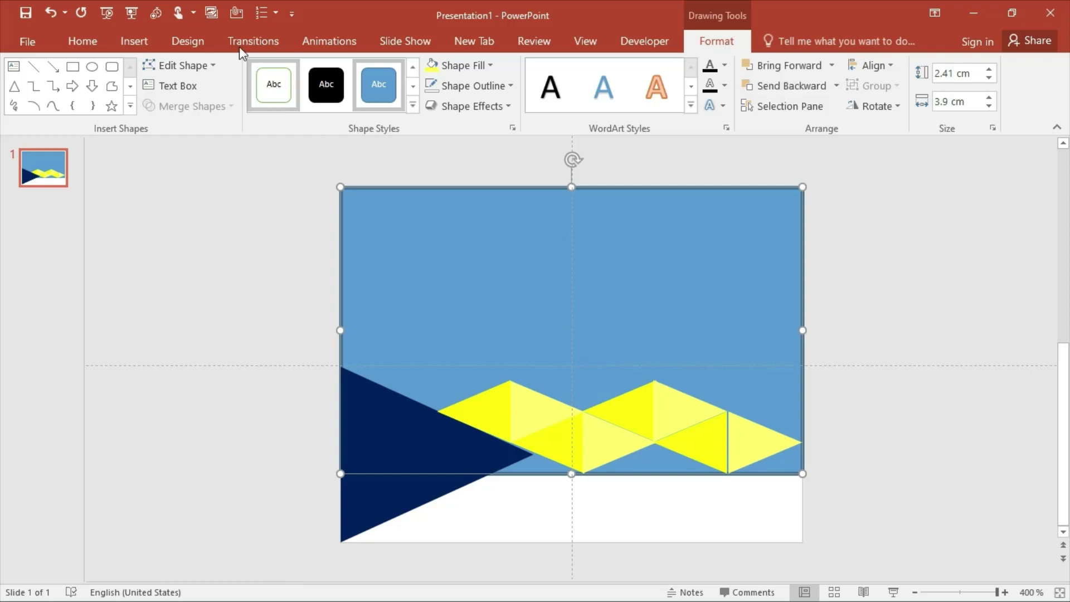
Fill the rectangle with the 'download (3)' photo from the Downloads > Video folder.
{"action": "left_click", "coordinate": [472, 67]}
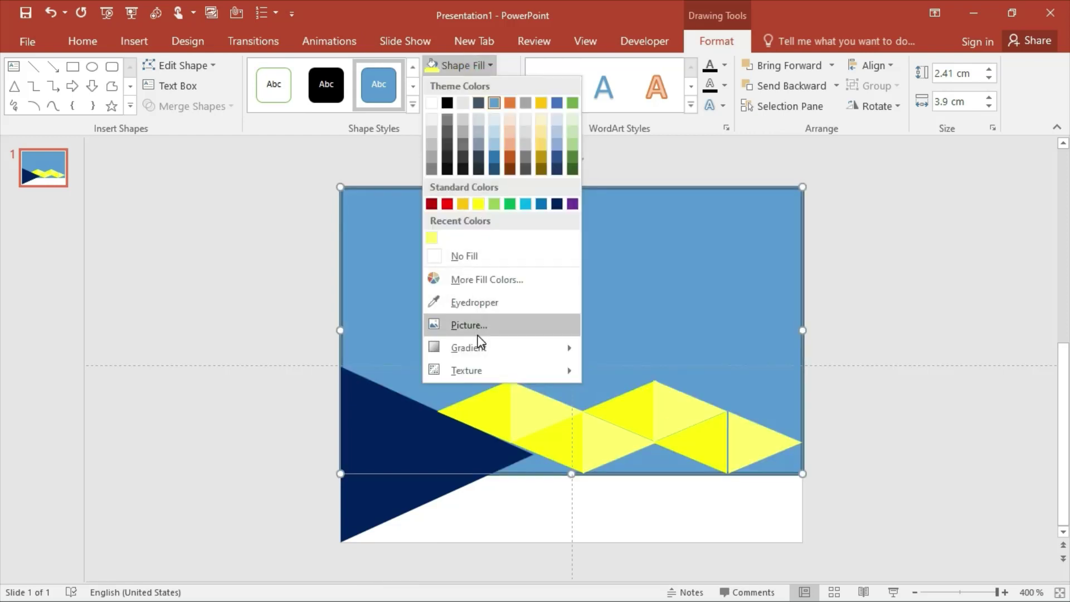
{"action": "left_click", "coordinate": [478, 327]}
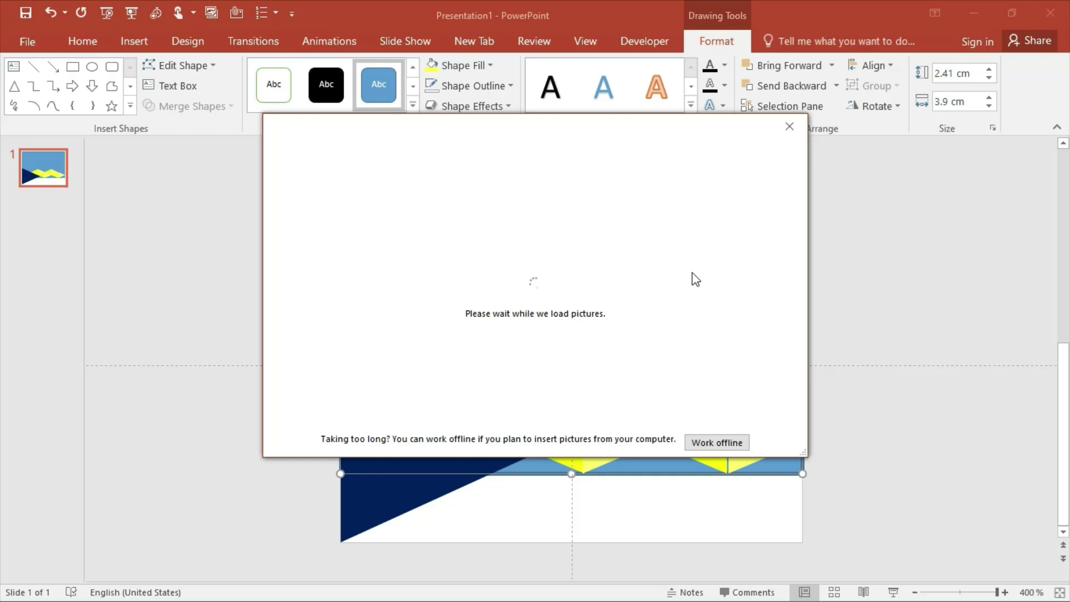
{"action": "left_click", "coordinate": [690, 444]}
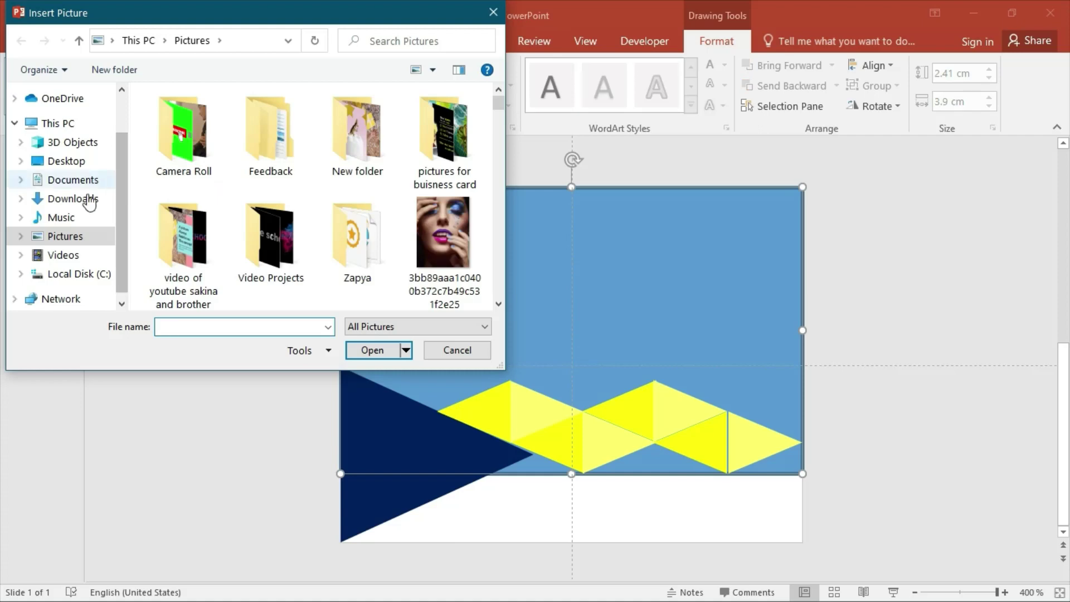
{"action": "left_click", "coordinate": [88, 199]}
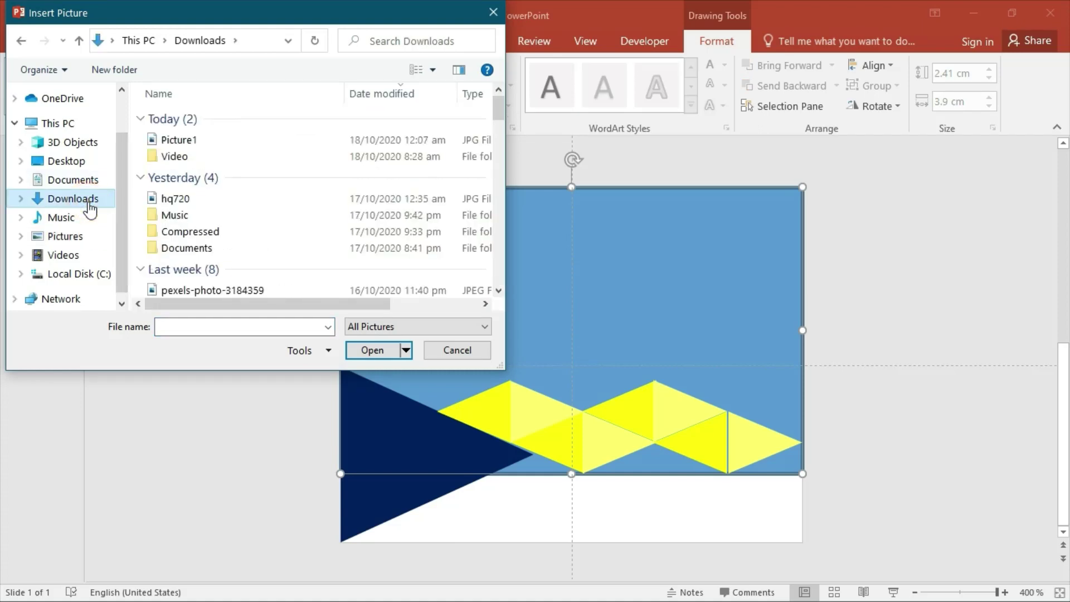
{"action": "double_click", "coordinate": [238, 157]}
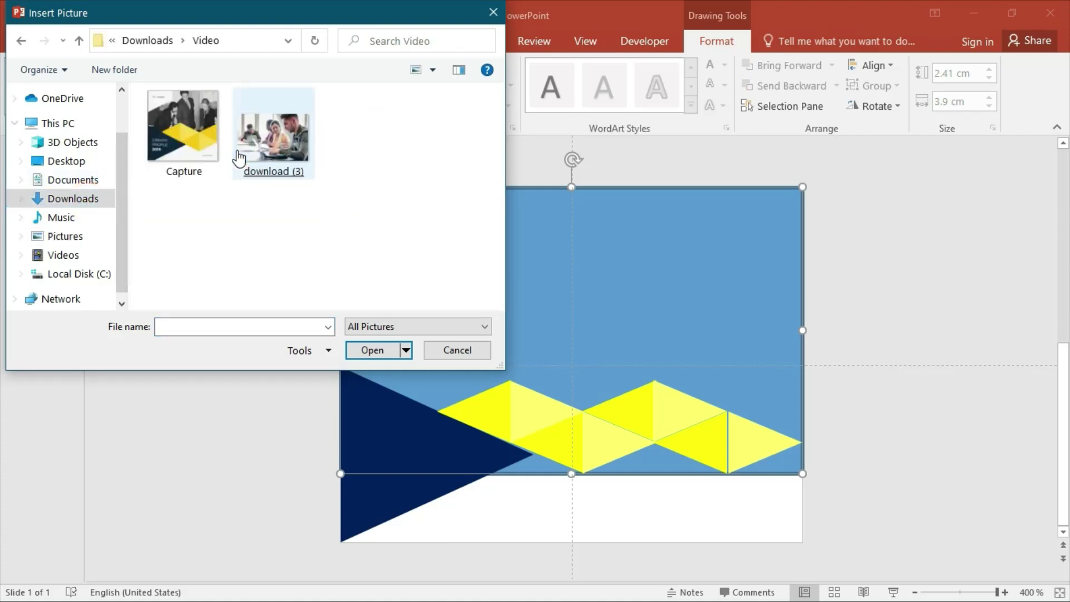
{"action": "left_click", "coordinate": [248, 155]}
{"action": "double_click", "coordinate": [250, 156]}
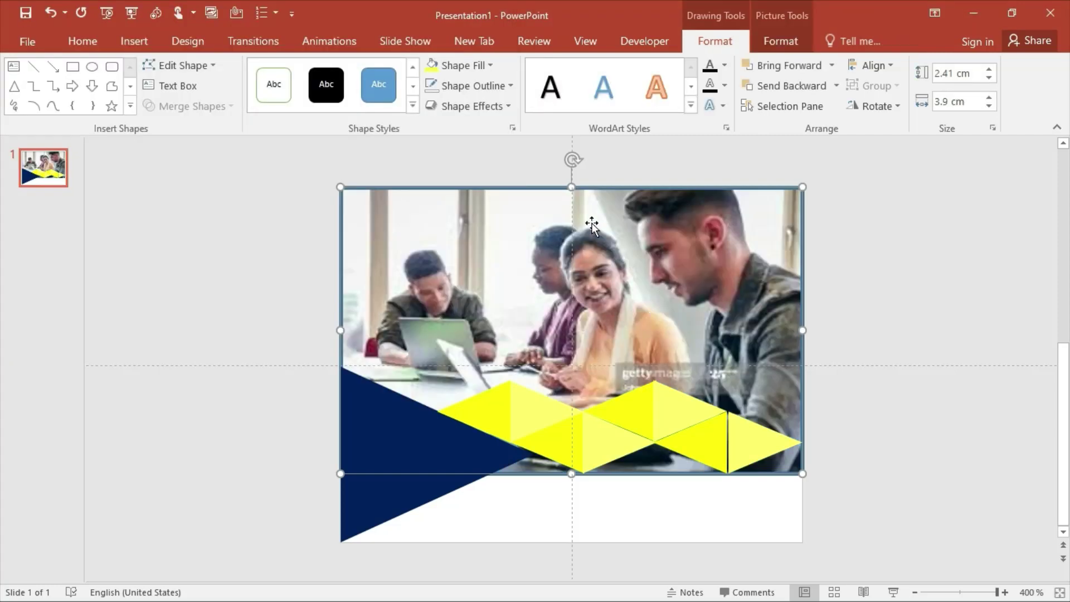
Remove the photo rectangle's outline, then click through the yellow triangles and deselect.
{"action": "left_click", "coordinate": [484, 88]}
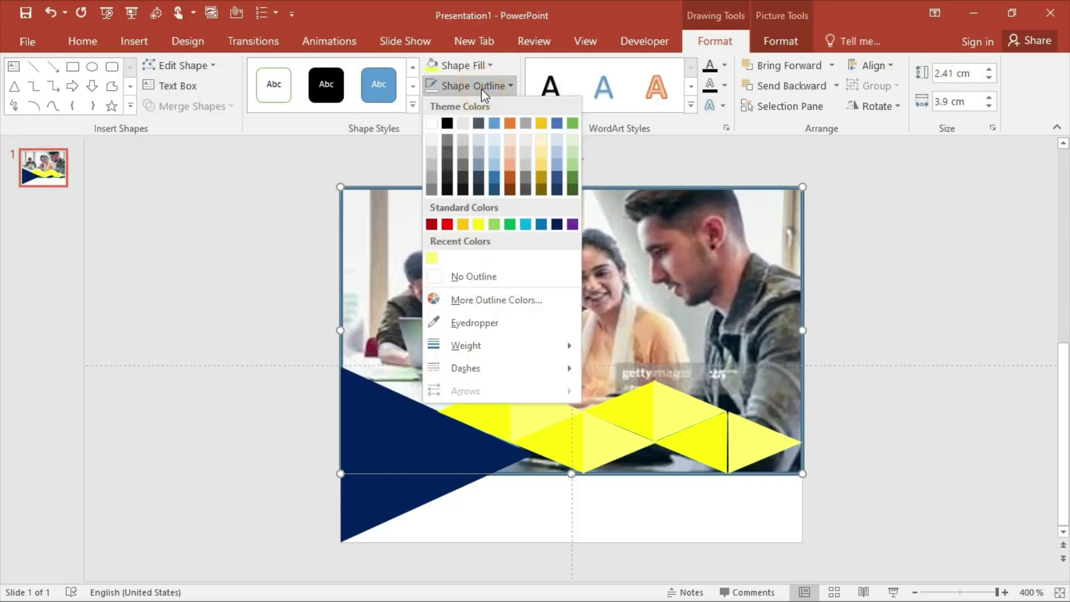
{"action": "left_click", "coordinate": [490, 286]}
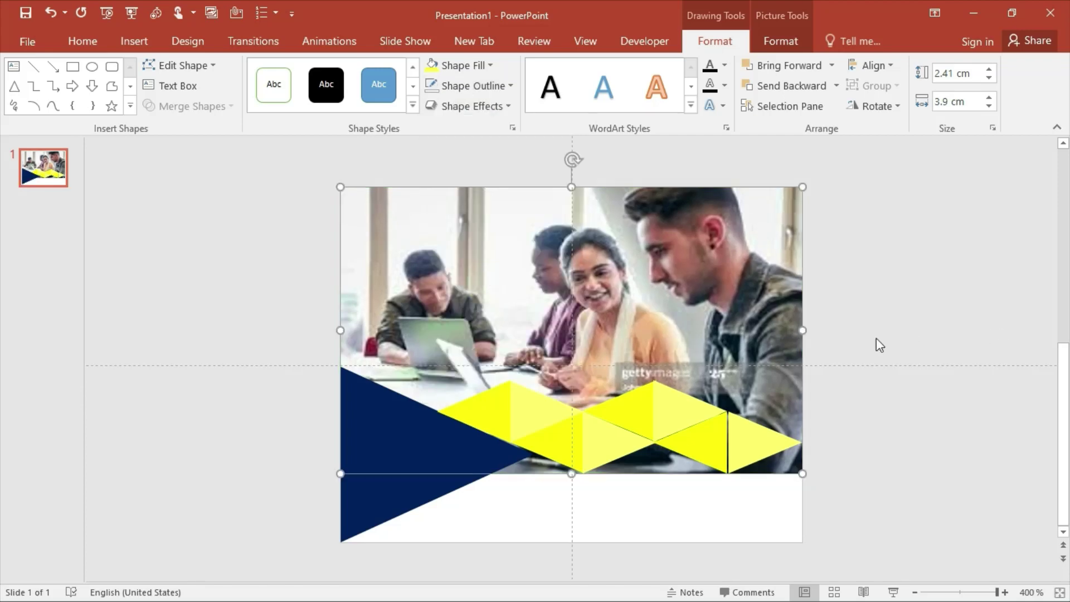
{"action": "left_click", "coordinate": [755, 444]}
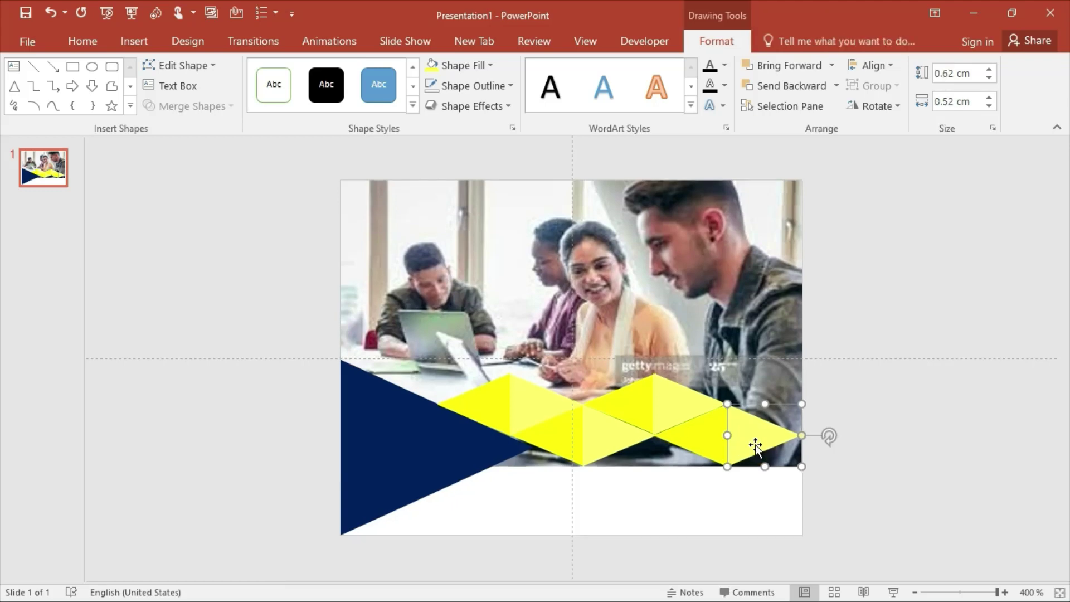
{"action": "left_click", "coordinate": [621, 404]}
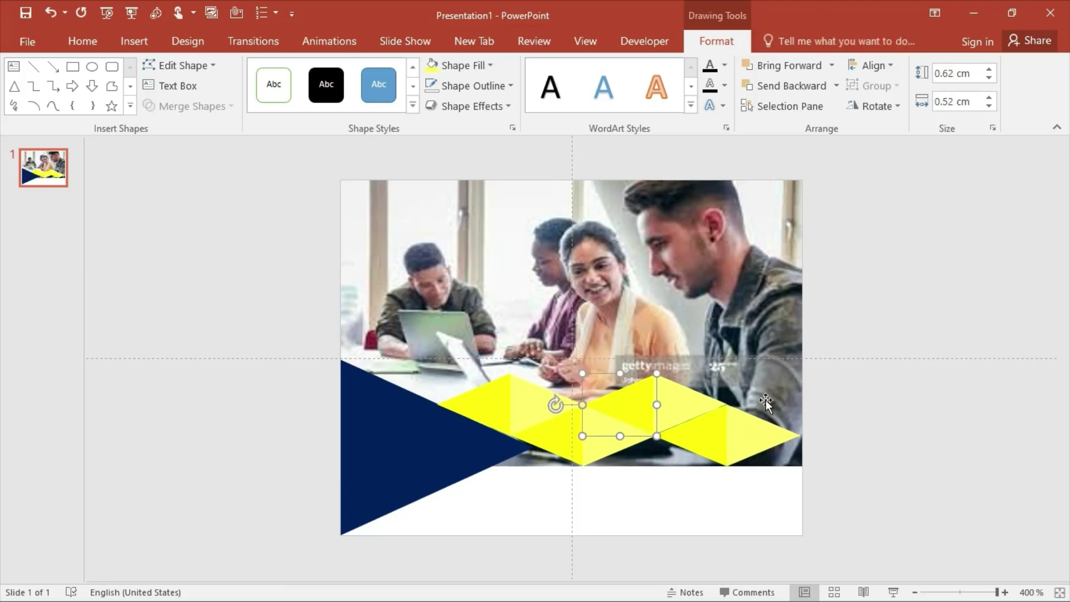
{"action": "left_click", "coordinate": [715, 434]}
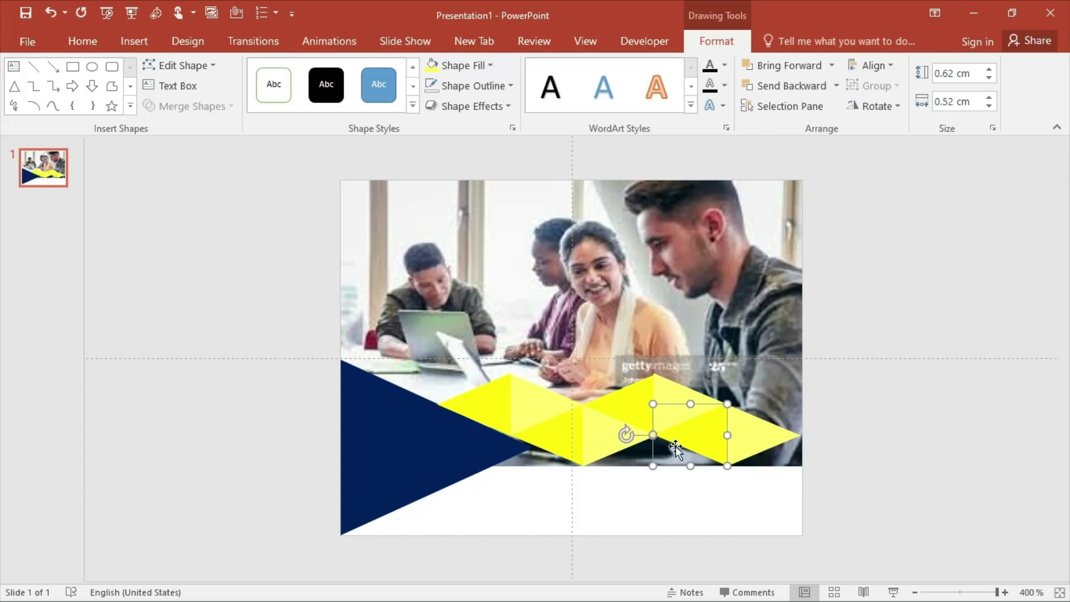
{"action": "left_click", "coordinate": [981, 333]}
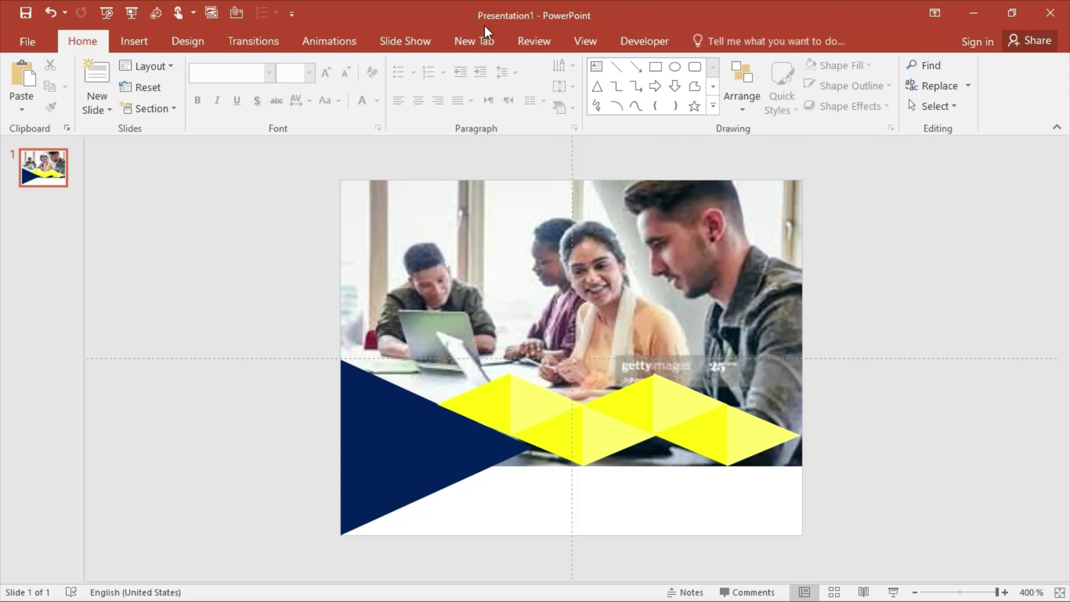
Draw a freeform shape with a slanted lower edge over the photo's top-left corner.
{"action": "left_click", "coordinate": [146, 40]}
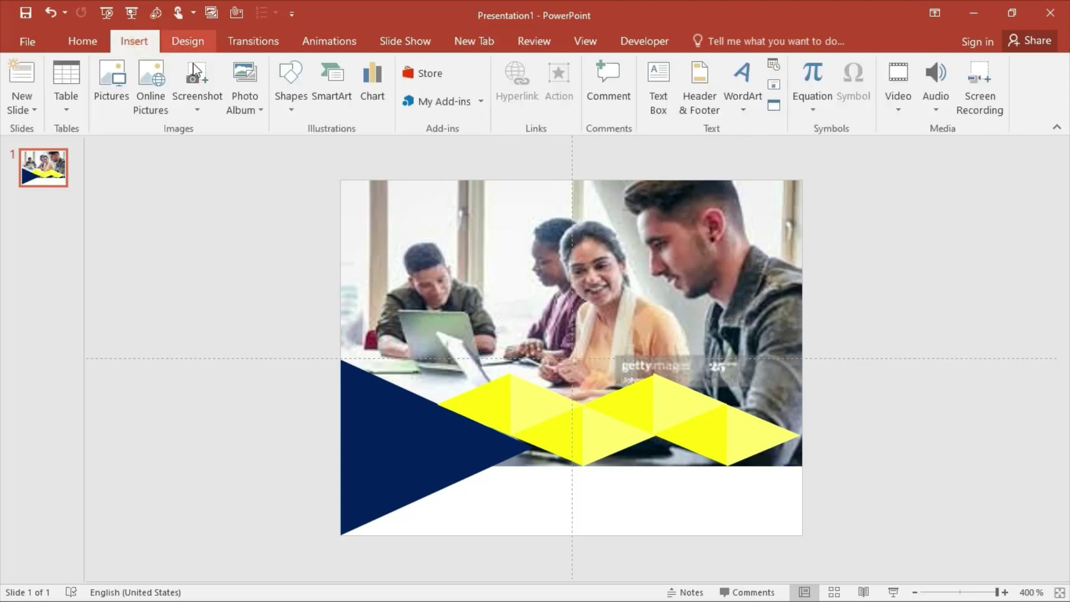
{"action": "left_click", "coordinate": [285, 103]}
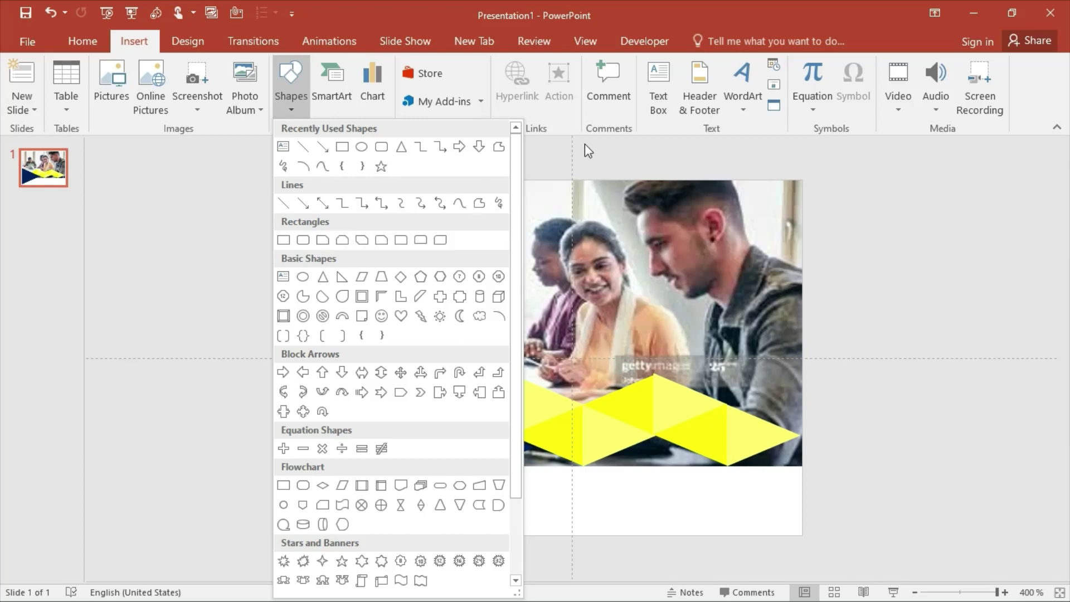
{"action": "left_click", "coordinate": [499, 147]}
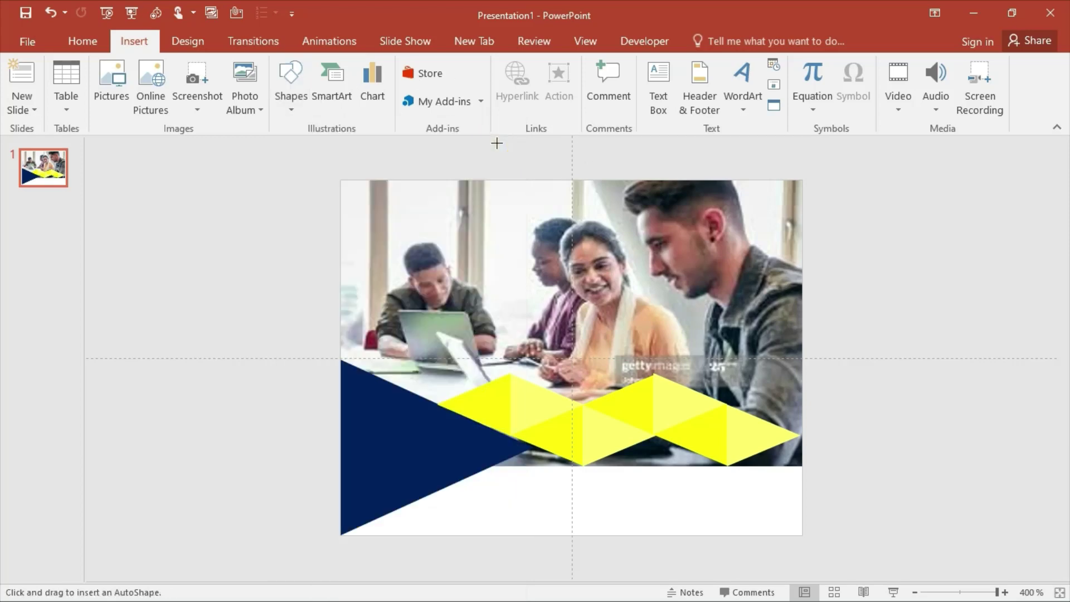
{"action": "left_click", "coordinate": [347, 185]}
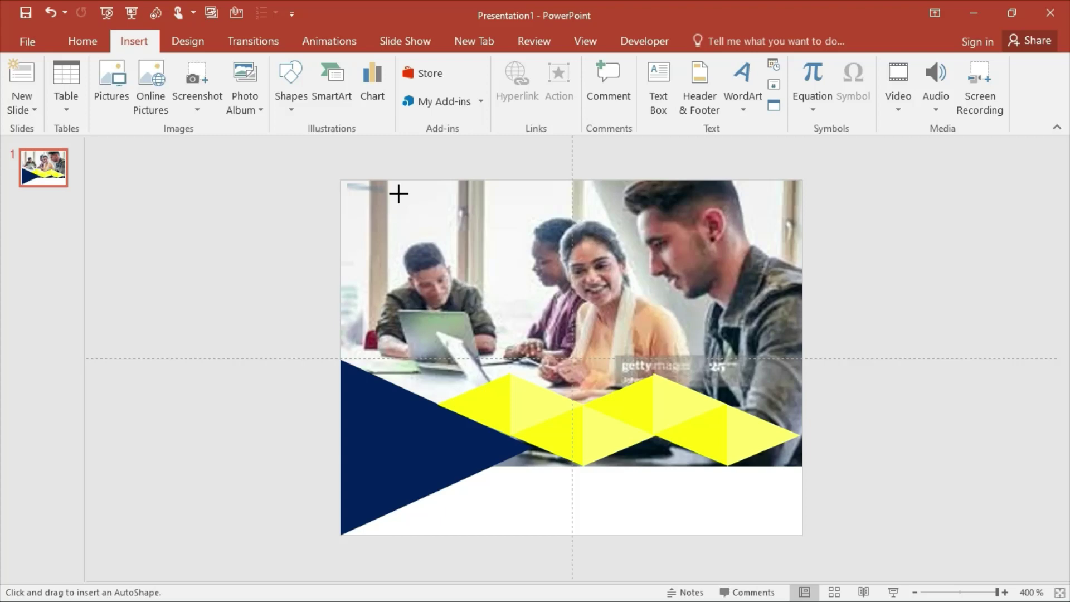
{"action": "left_click", "coordinate": [497, 186]}
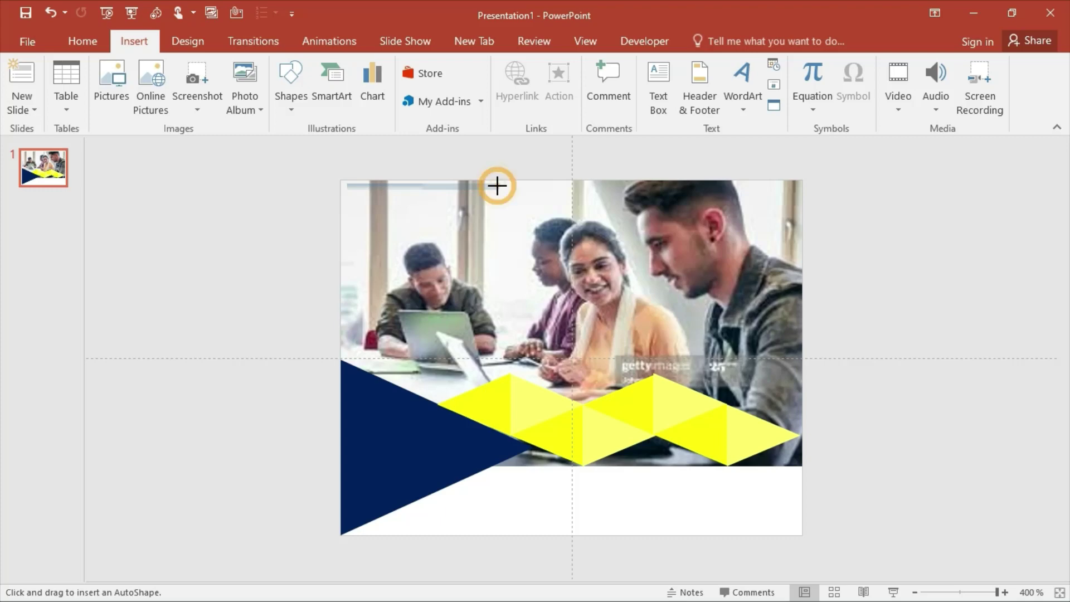
{"action": "left_click", "coordinate": [497, 238]}
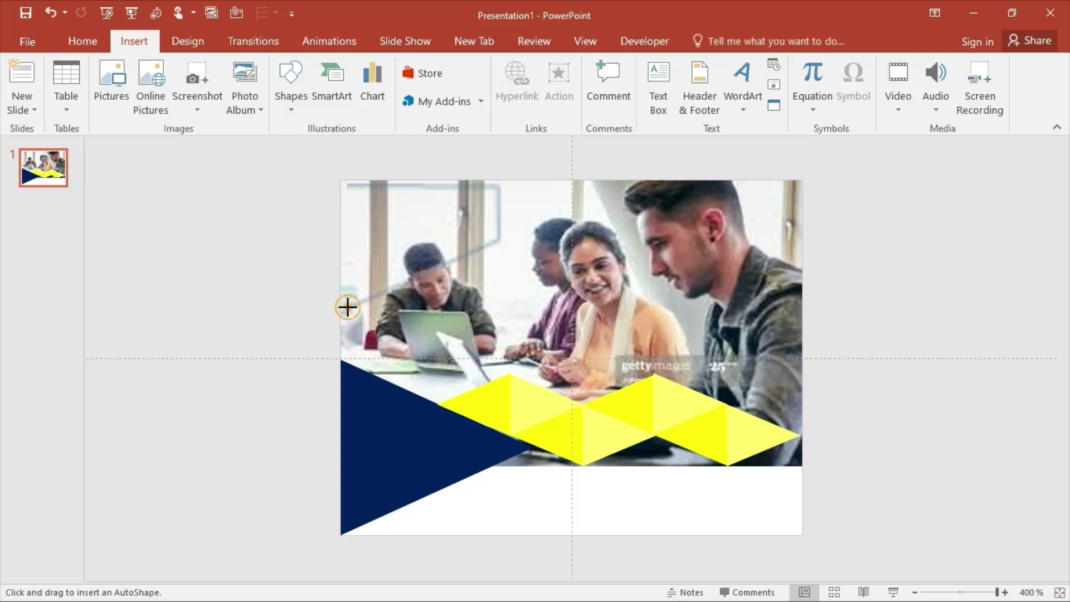
{"action": "left_click", "coordinate": [347, 185]}
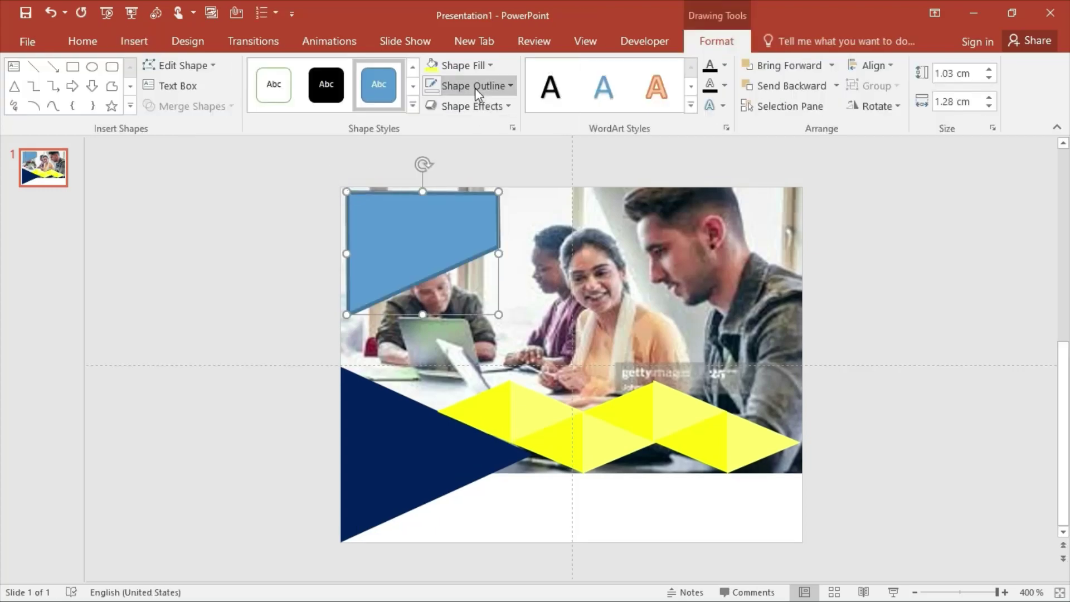
Make the corner shape white with no outline.
{"action": "left_click", "coordinate": [474, 70]}
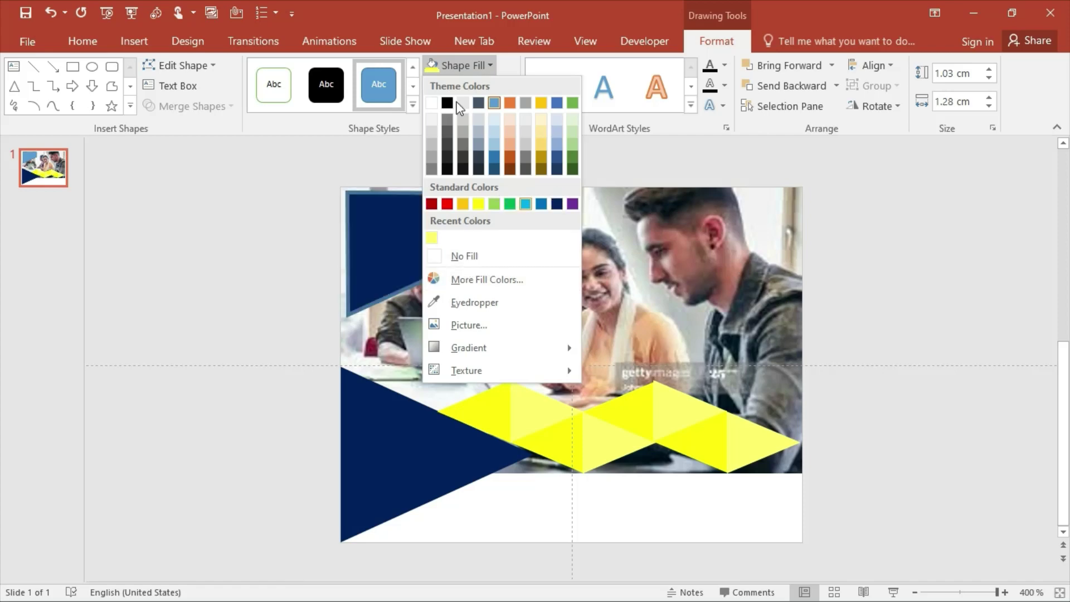
{"action": "left_click", "coordinate": [433, 103]}
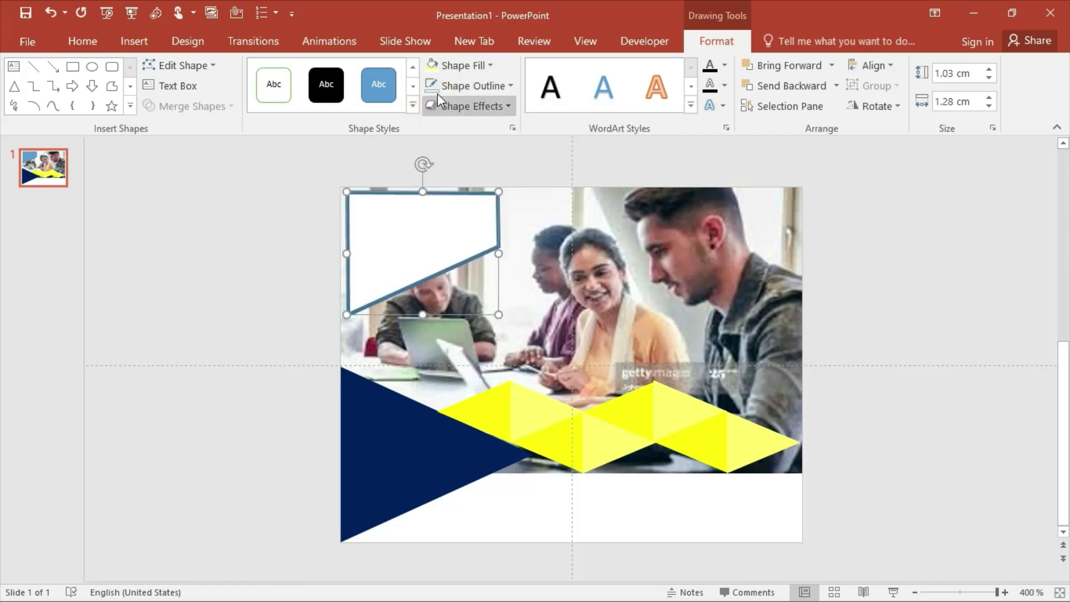
{"action": "left_click", "coordinate": [437, 91]}
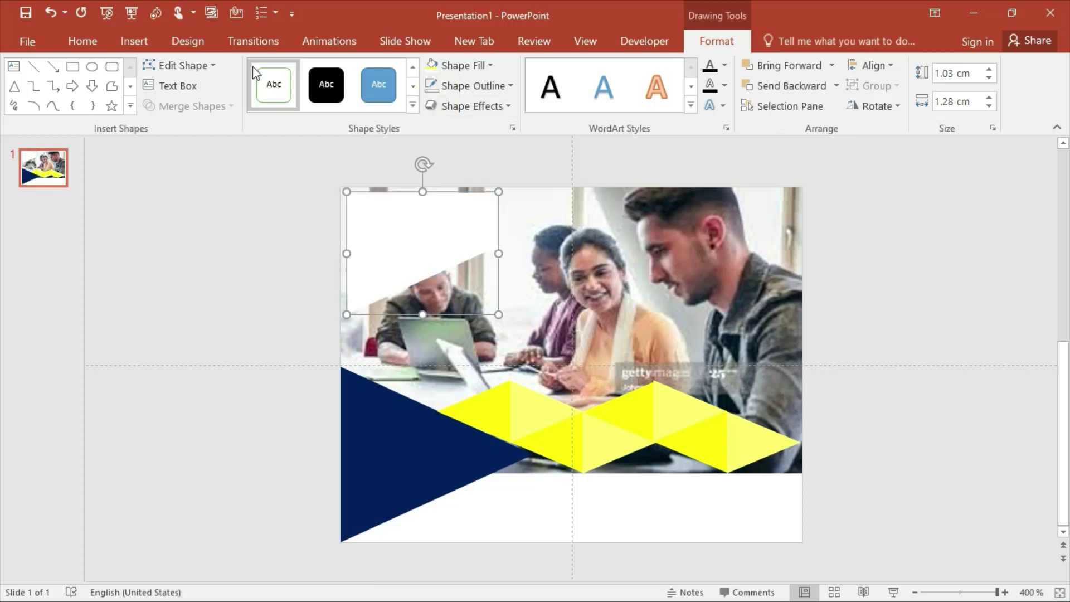
Draw a tiny oval in the white corner and make it solid blue with no outline.
{"action": "left_click", "coordinate": [97, 67]}
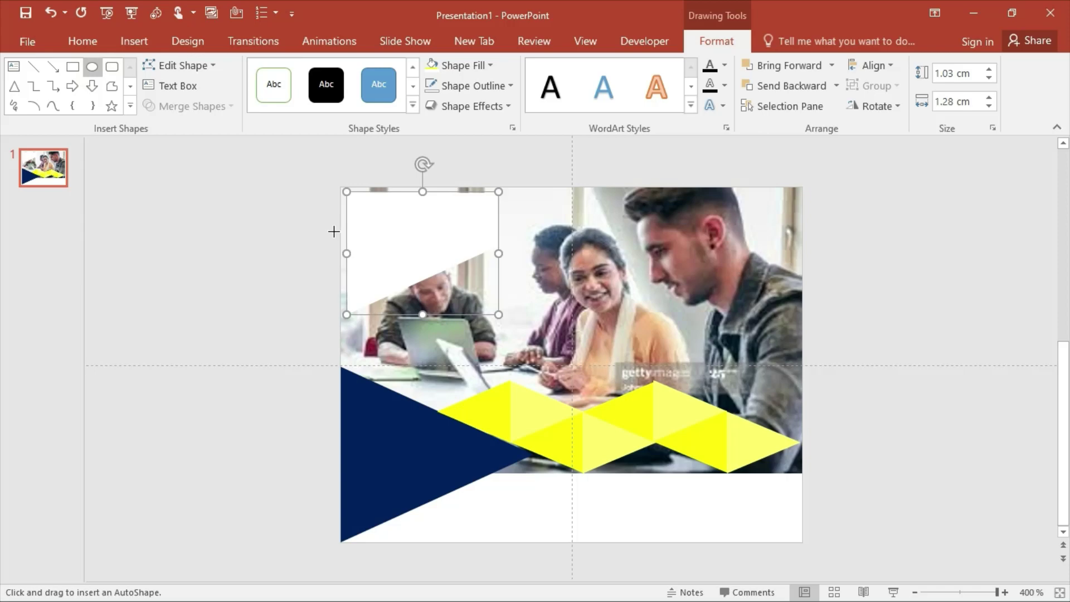
{"action": "left_click_drag", "start_coordinate": [359, 208], "coordinate": [364, 227]}
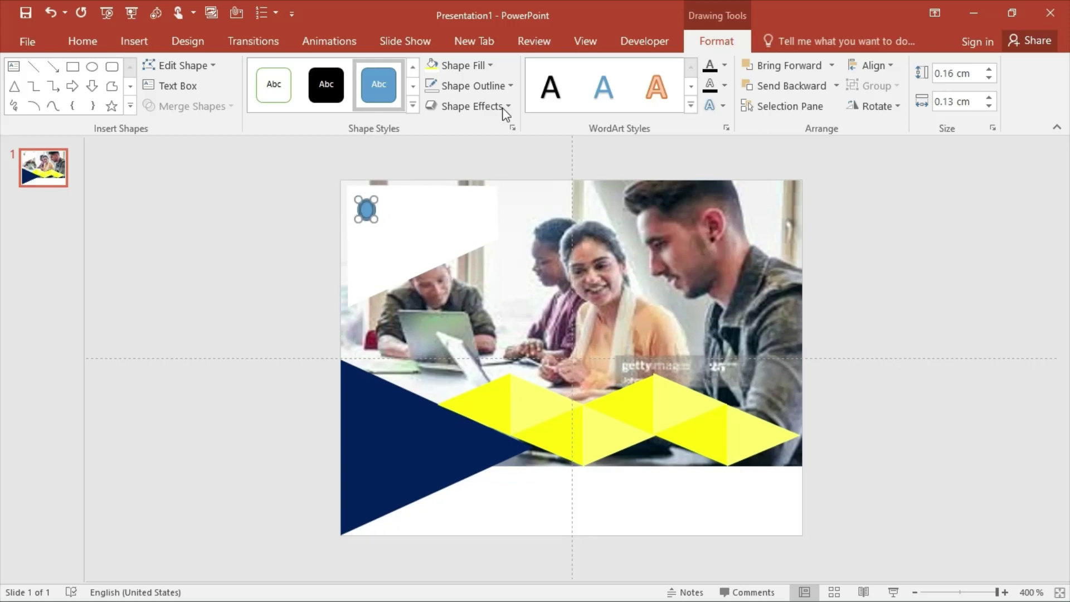
{"action": "left_click", "coordinate": [507, 85]}
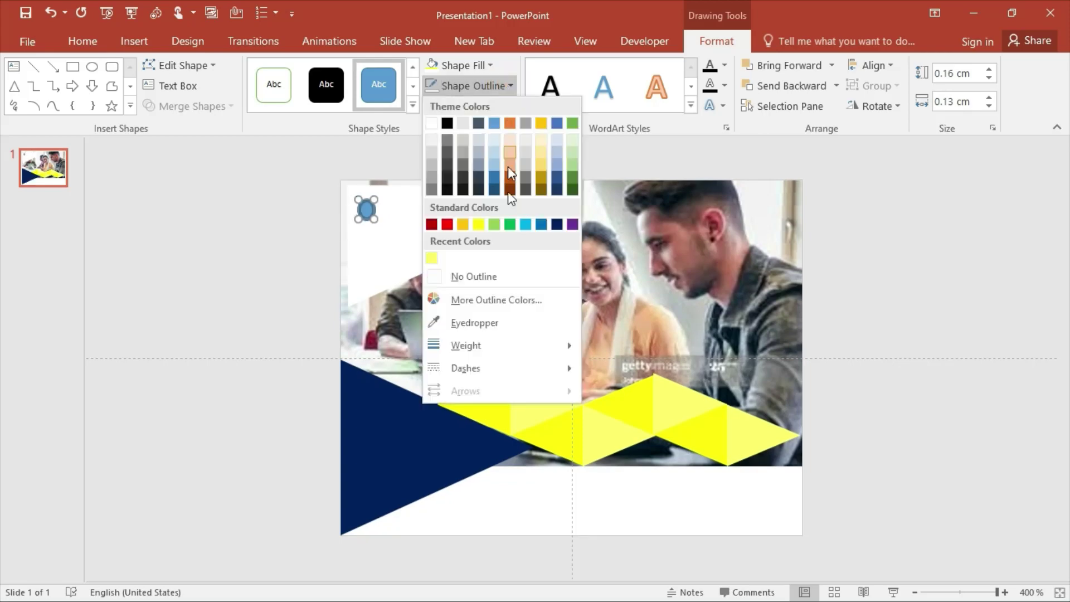
{"action": "left_click", "coordinate": [499, 281]}
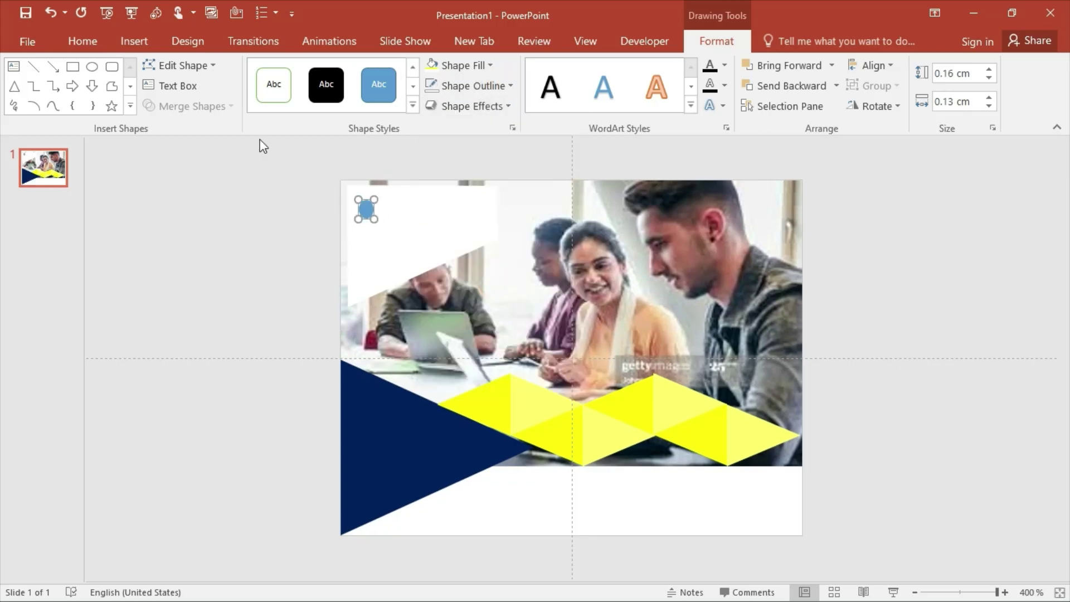
{"action": "left_click", "coordinate": [482, 67]}
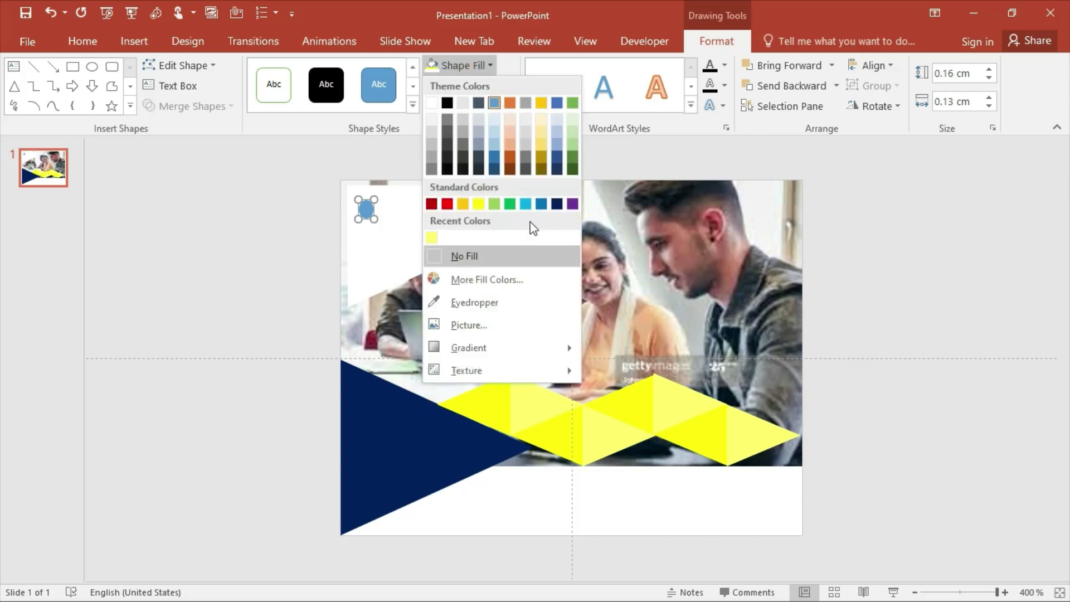
{"action": "left_click", "coordinate": [544, 203]}
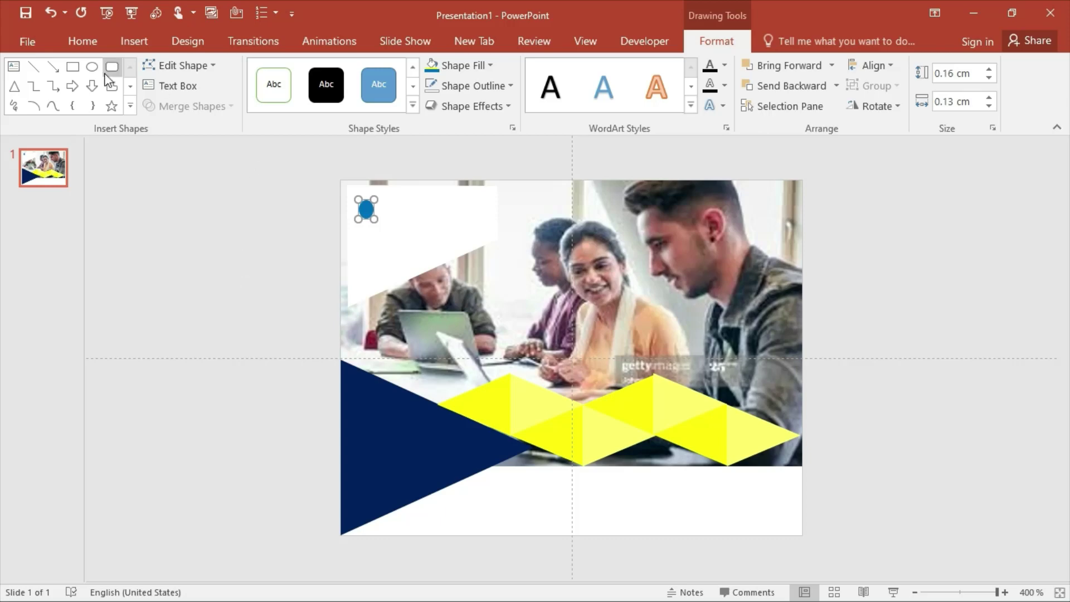
{"action": "left_click", "coordinate": [17, 68]}
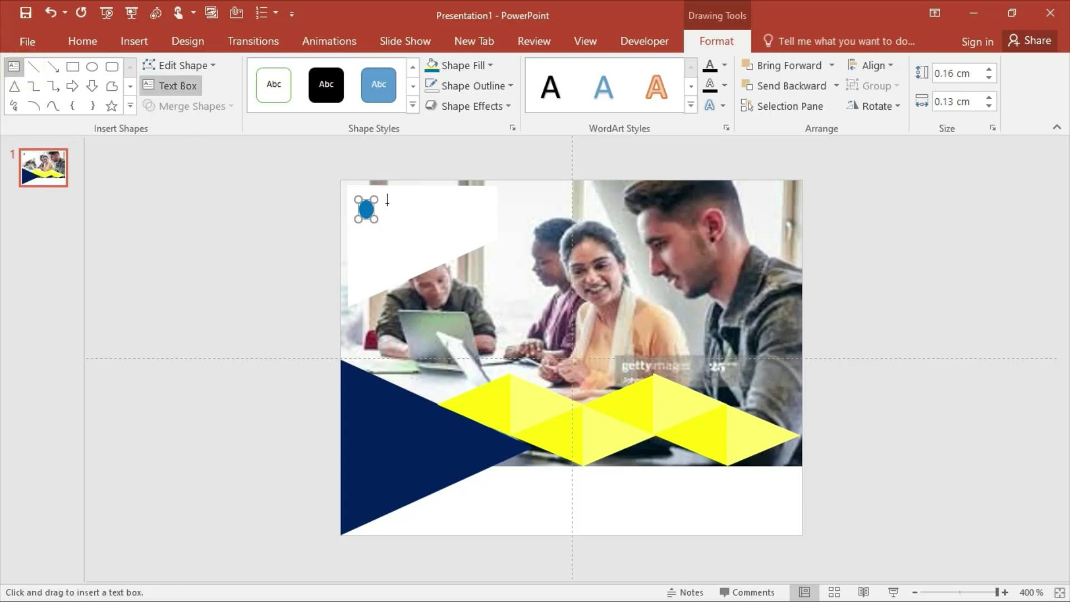
Draw a text box beside the blue dot, type 'company', and widen it to one line.
{"action": "left_click_drag", "start_coordinate": [387, 199], "coordinate": [446, 219]}
{"action": "type", "text": "d"}
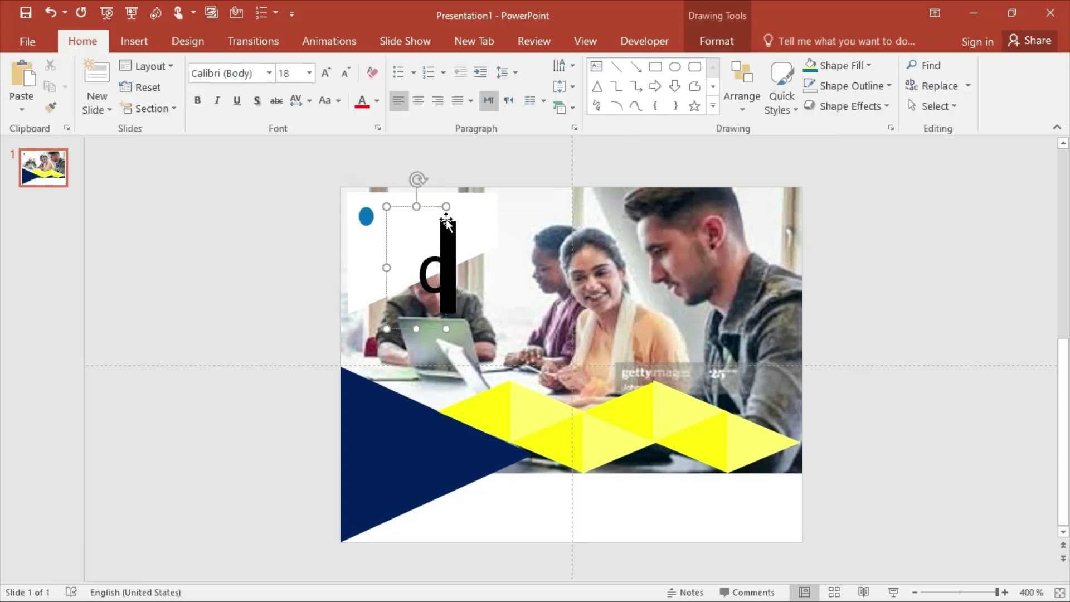
{"action": "type", "text": "omp"}
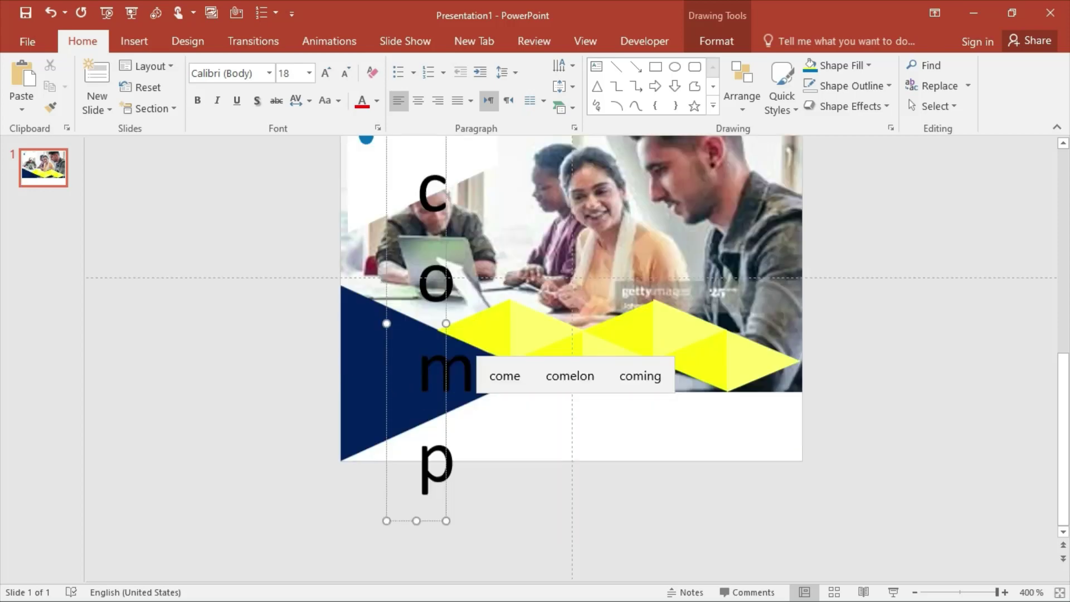
{"action": "type", "text": "any"}
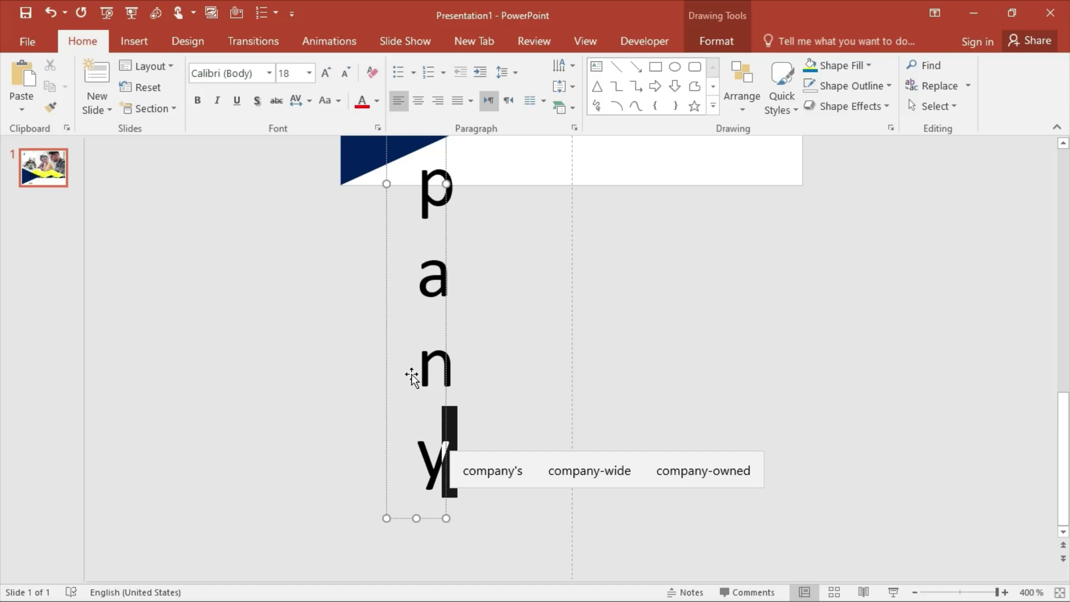
{"action": "left_click", "coordinate": [511, 489]}
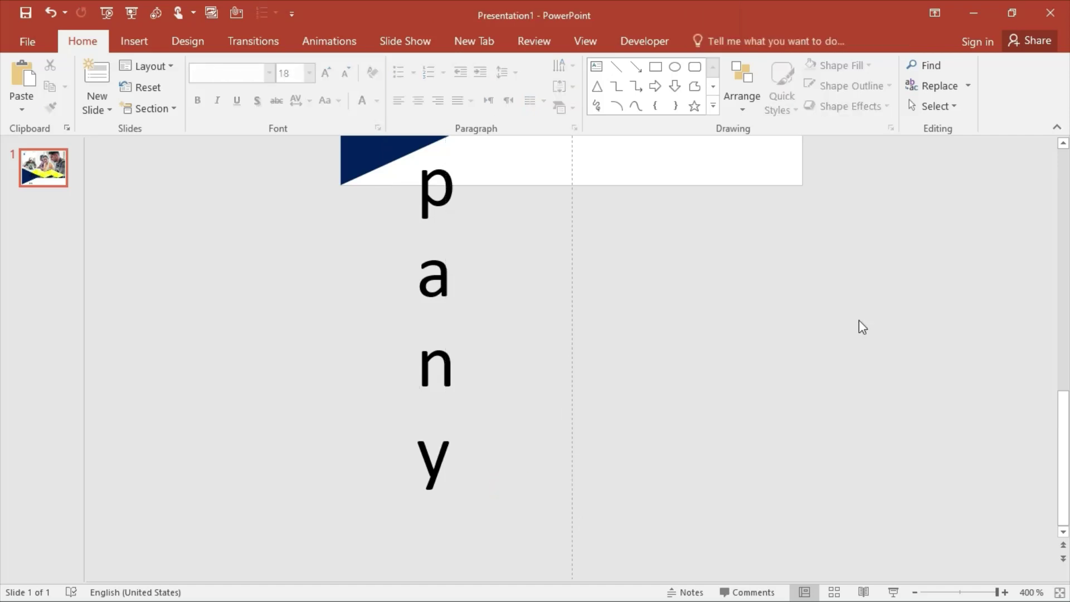
{"action": "left_click", "coordinate": [455, 459]}
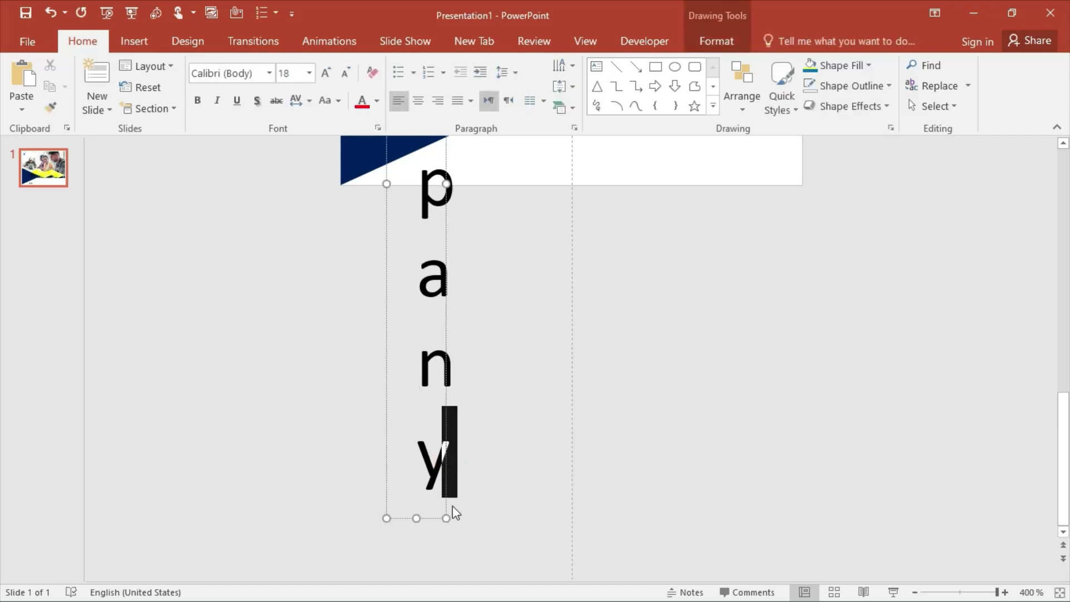
{"action": "left_click_drag", "start_coordinate": [449, 518], "coordinate": [737, 136]}
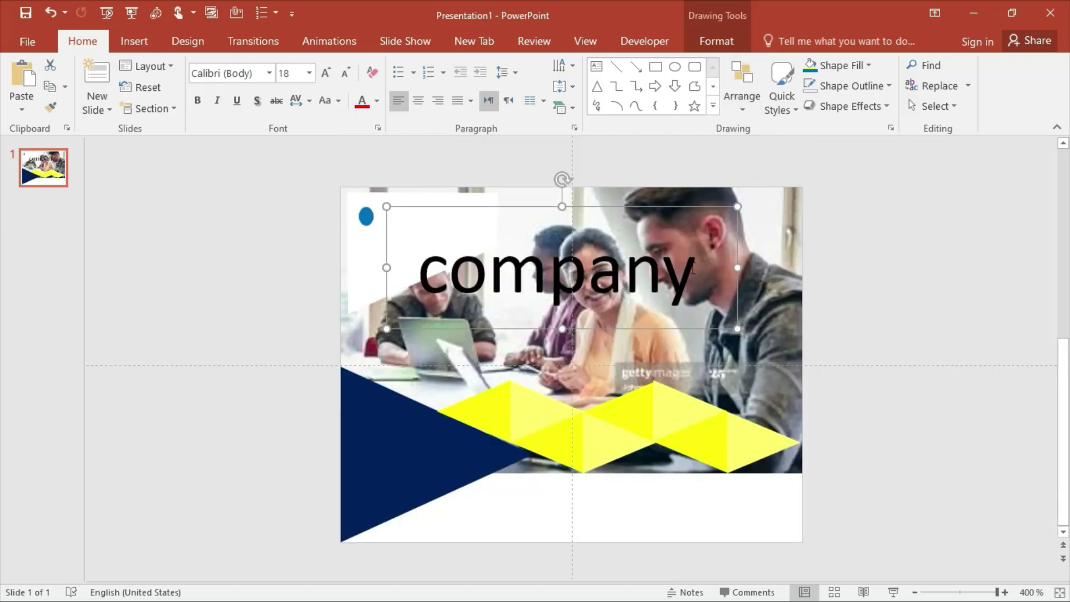
Shrink the company text to size 3 and move it right next to the blue dot.
{"action": "double_click", "coordinate": [692, 269]}
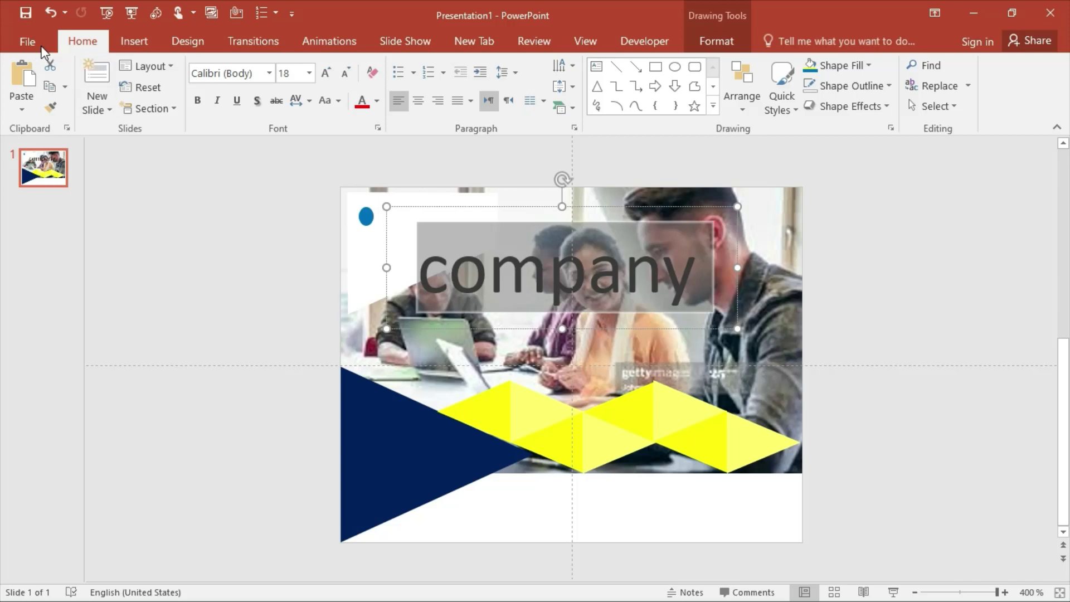
{"action": "left_click", "coordinate": [40, 45]}
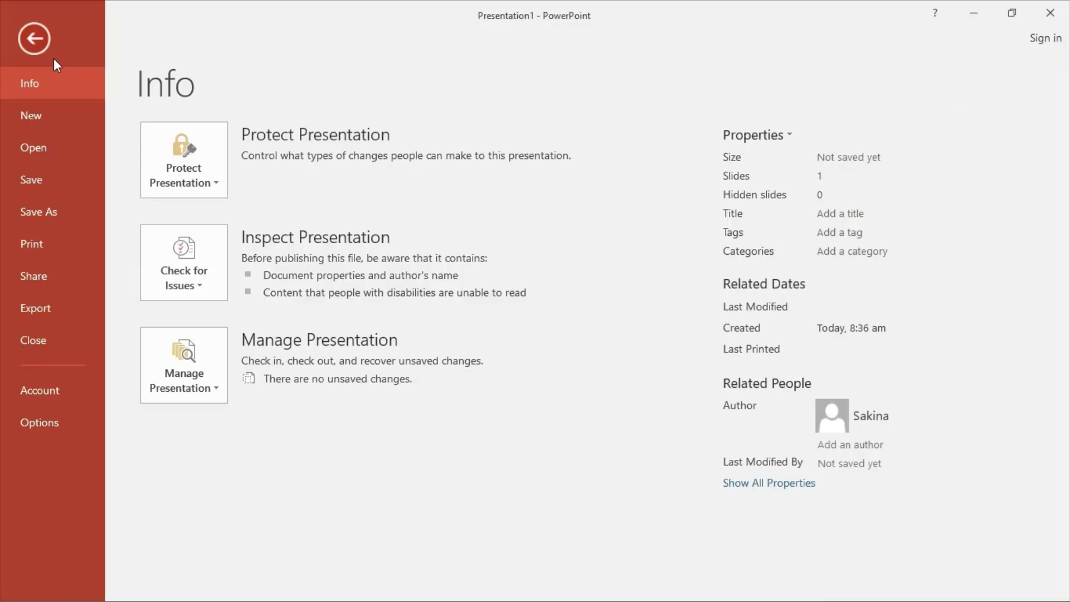
{"action": "left_click", "coordinate": [36, 39]}
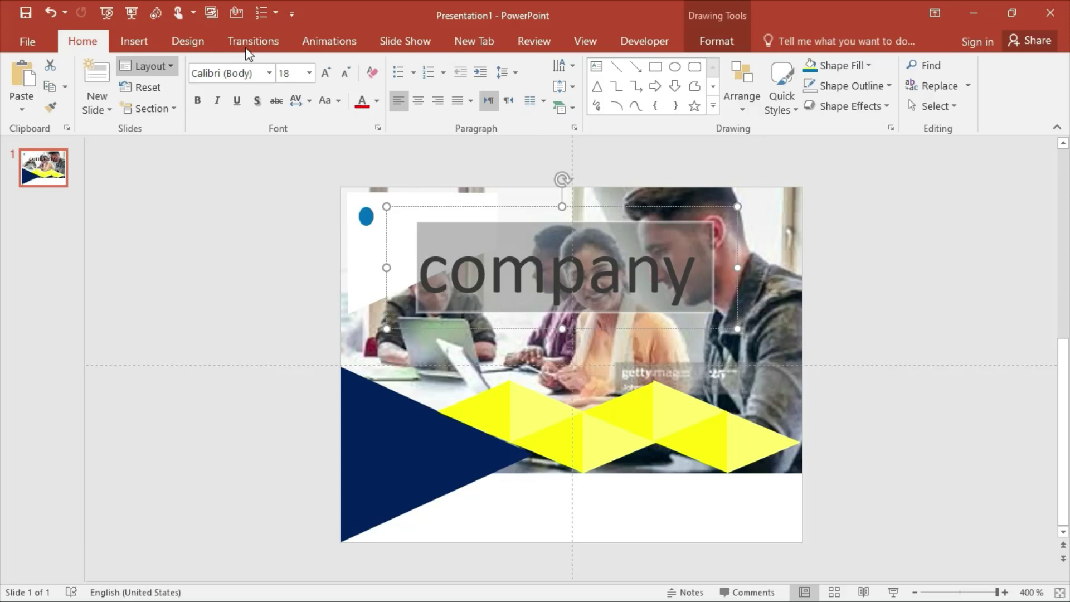
{"action": "left_click", "coordinate": [340, 74]}
{"action": "left_click", "coordinate": [340, 74]}
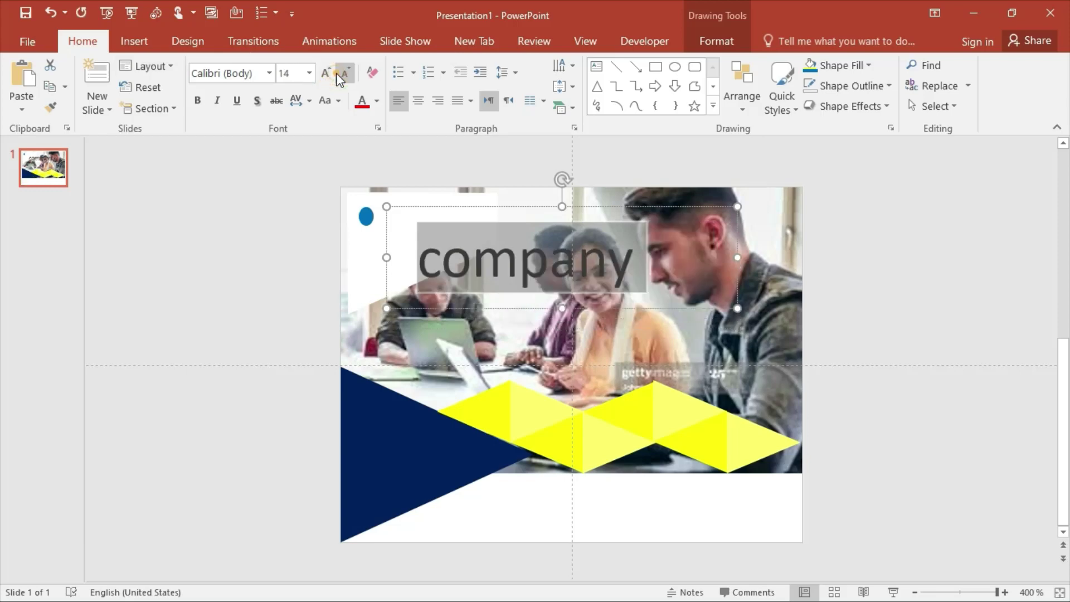
{"action": "left_click", "coordinate": [340, 74]}
{"action": "left_click", "coordinate": [340, 74]}
{"action": "left_click", "coordinate": [340, 74]}
{"action": "left_click", "coordinate": [340, 74]}
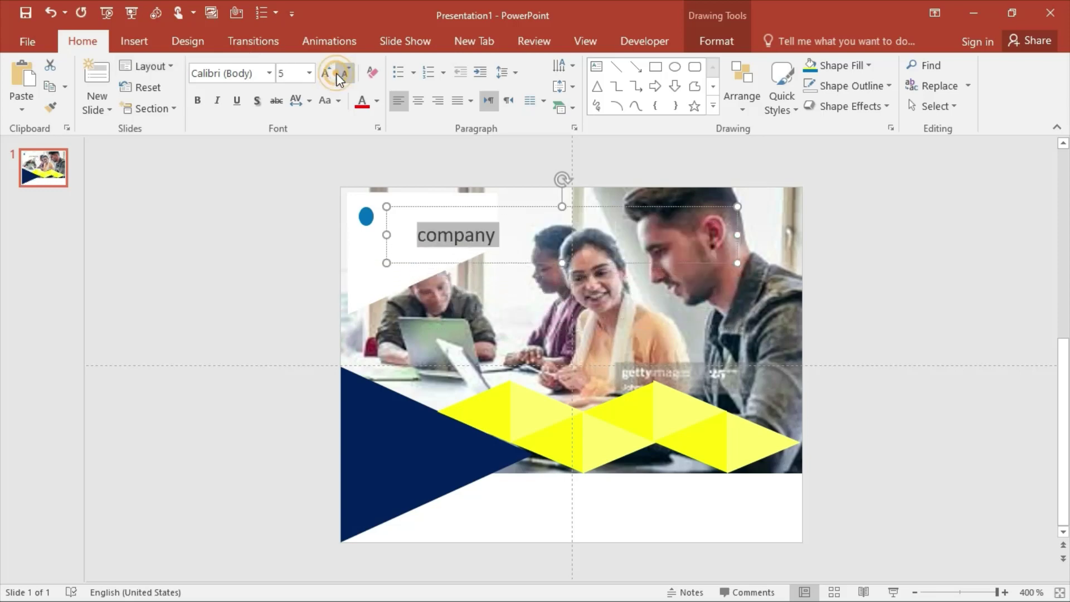
{"action": "left_click", "coordinate": [340, 74]}
{"action": "left_click", "coordinate": [340, 74]}
{"action": "left_click", "coordinate": [534, 252]}
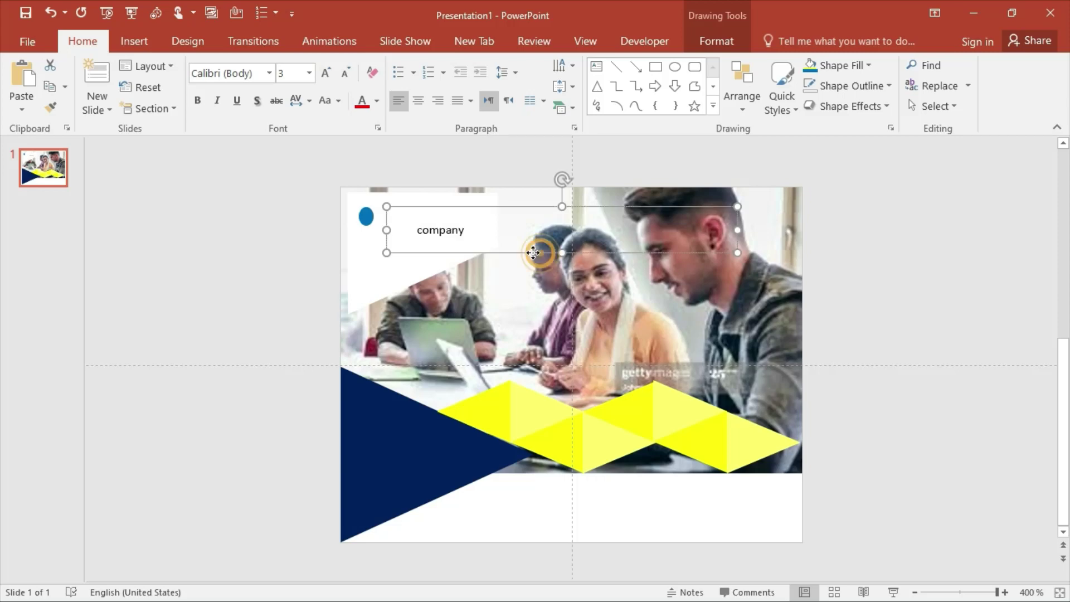
{"action": "left_click_drag", "start_coordinate": [533, 253], "coordinate": [499, 232]}
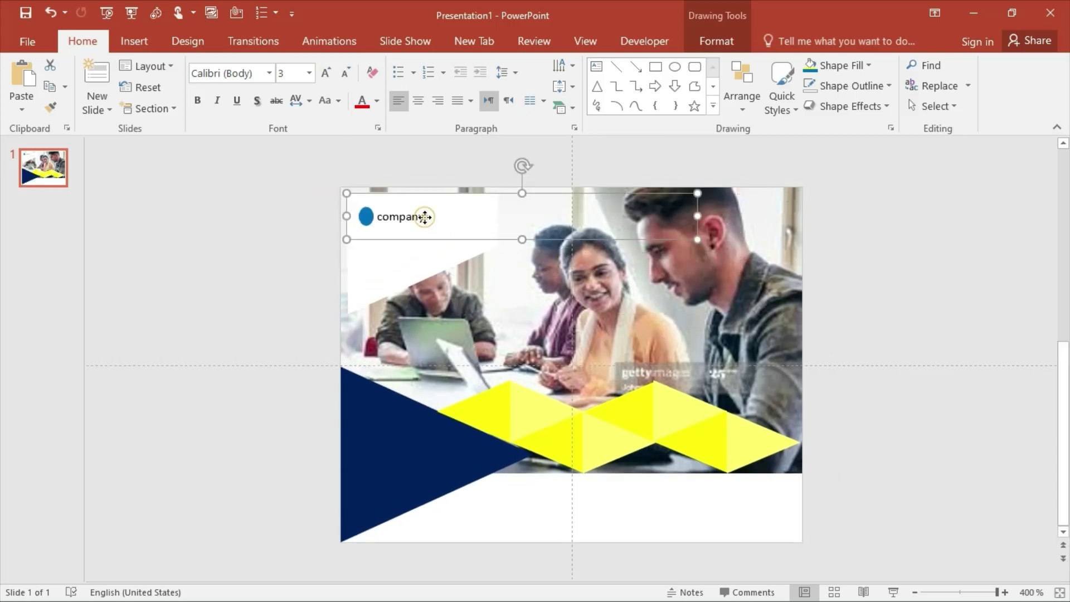
{"action": "left_click", "coordinate": [873, 211]}
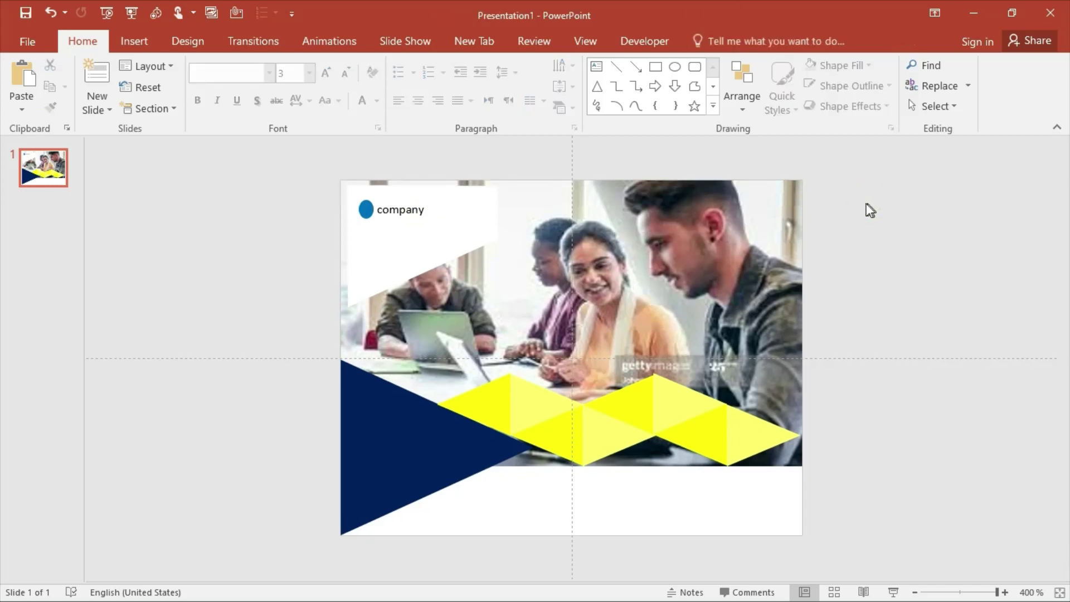
Duplicate the company text box, retype it as 'ctreate profile 202', and move it onto the navy triangle.
{"action": "left_click", "coordinate": [461, 209]}
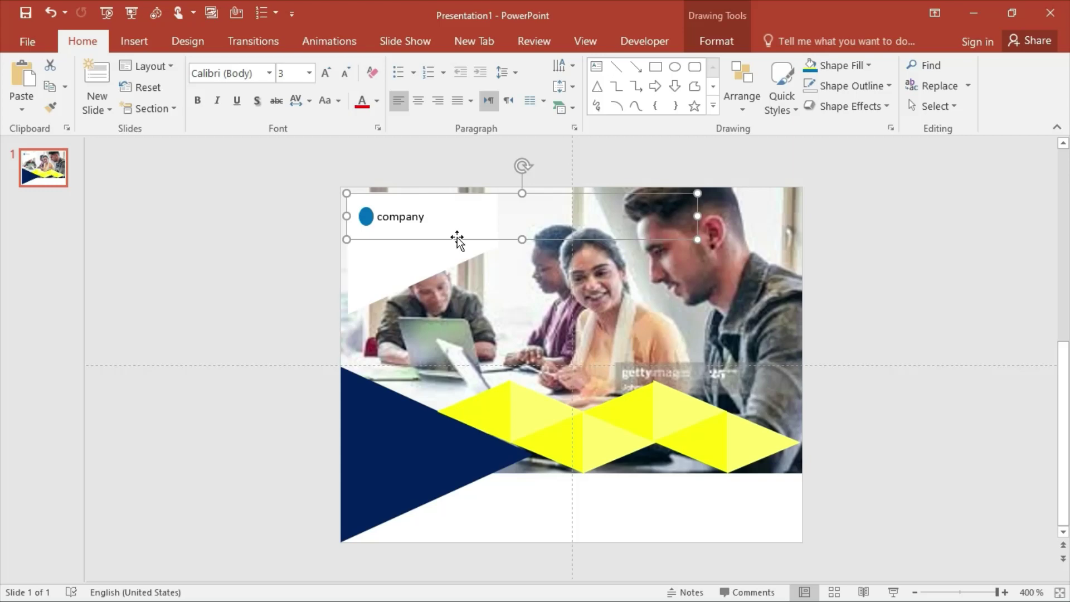
{"action": "left_click_drag", "start_coordinate": [460, 243], "coordinate": [478, 272]}
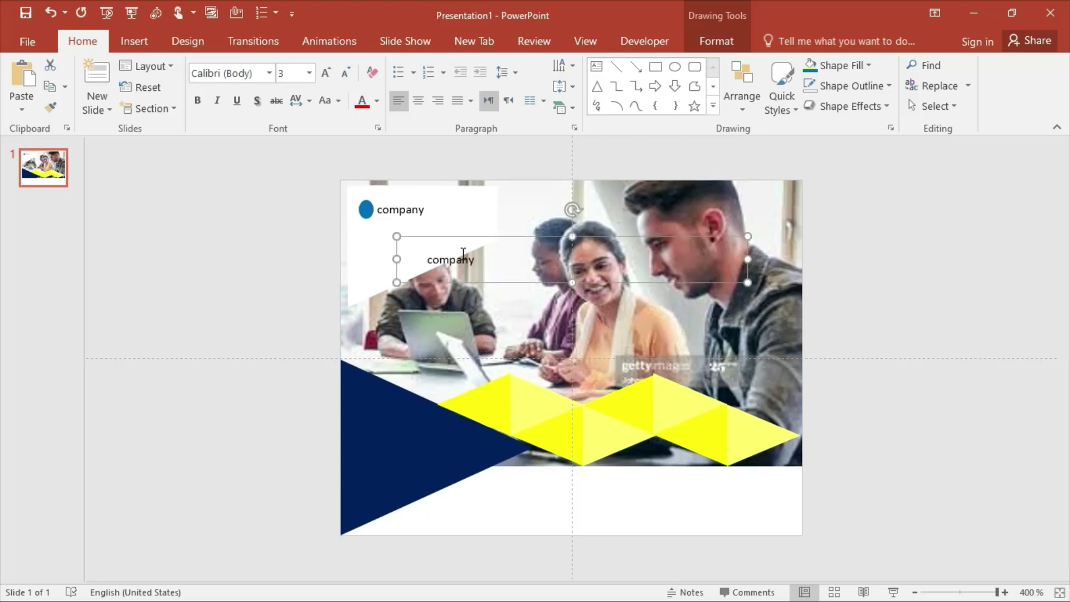
{"action": "double_click", "coordinate": [474, 263]}
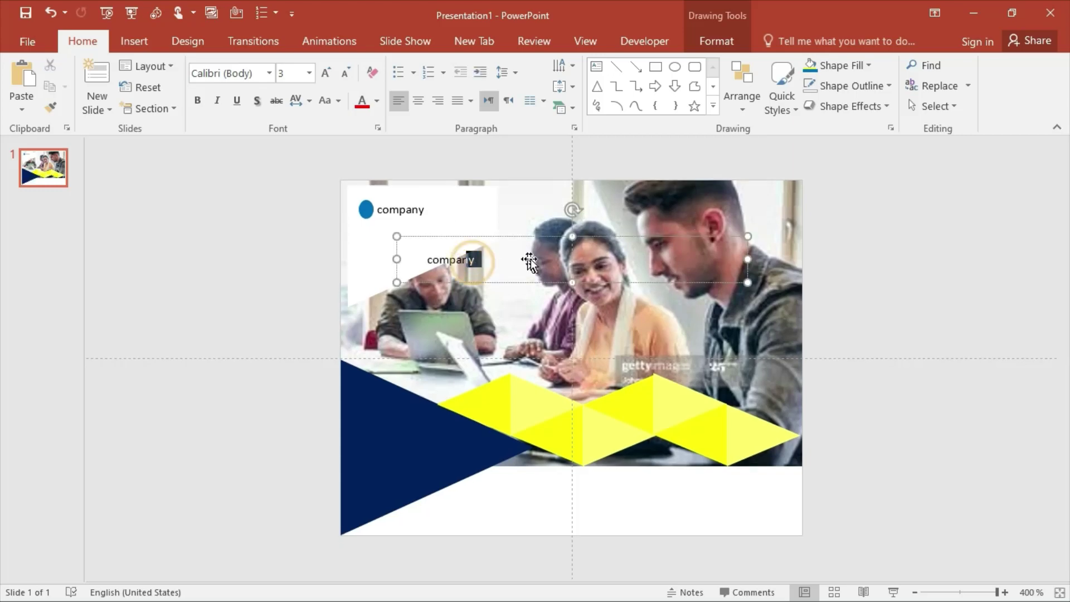
{"action": "key", "text": "BackSpace"}
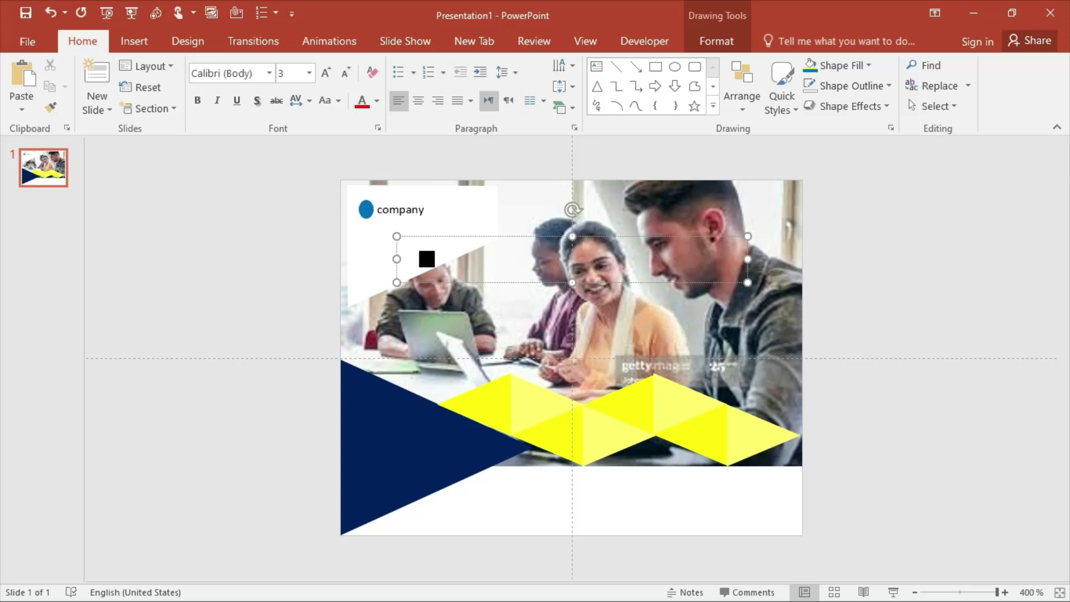
{"action": "type", "text": "ctr"}
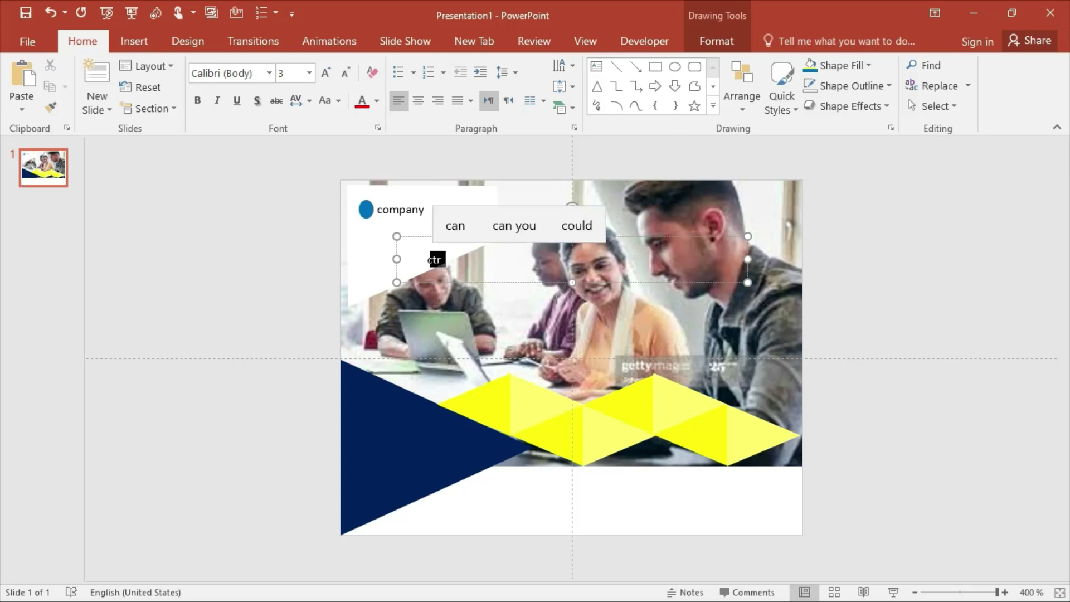
{"action": "type", "text": "ea"}
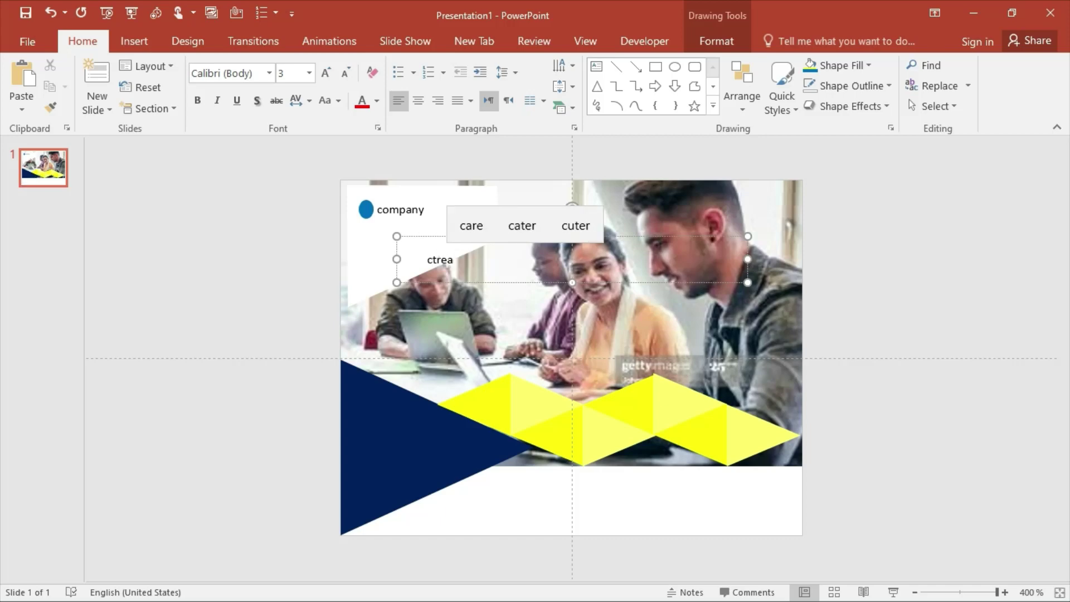
{"action": "type", "text": "te pr"}
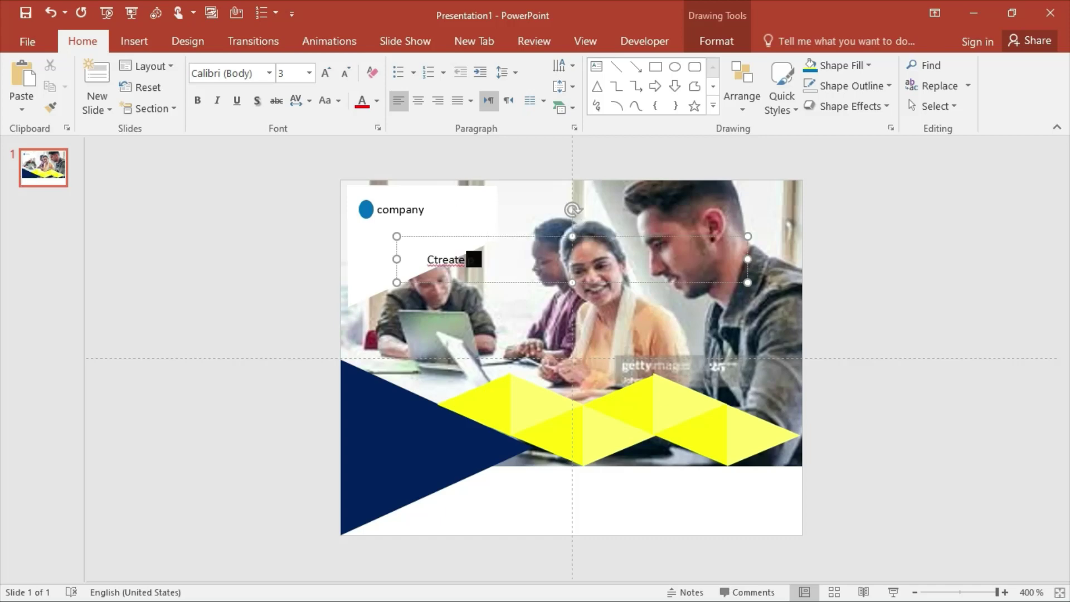
{"action": "type", "text": "o"}
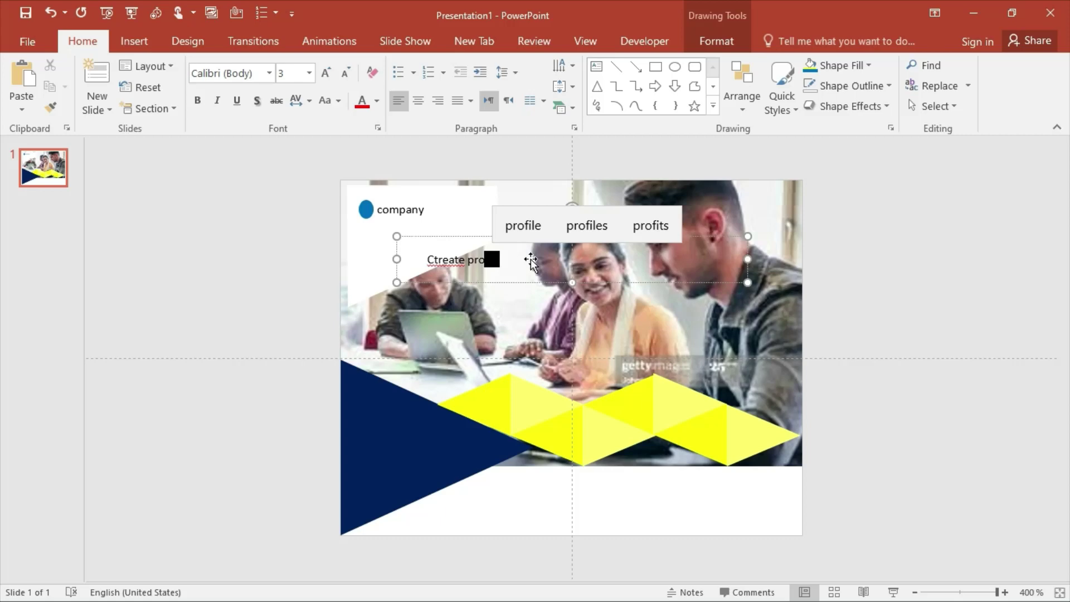
{"action": "type", "text": "file"}
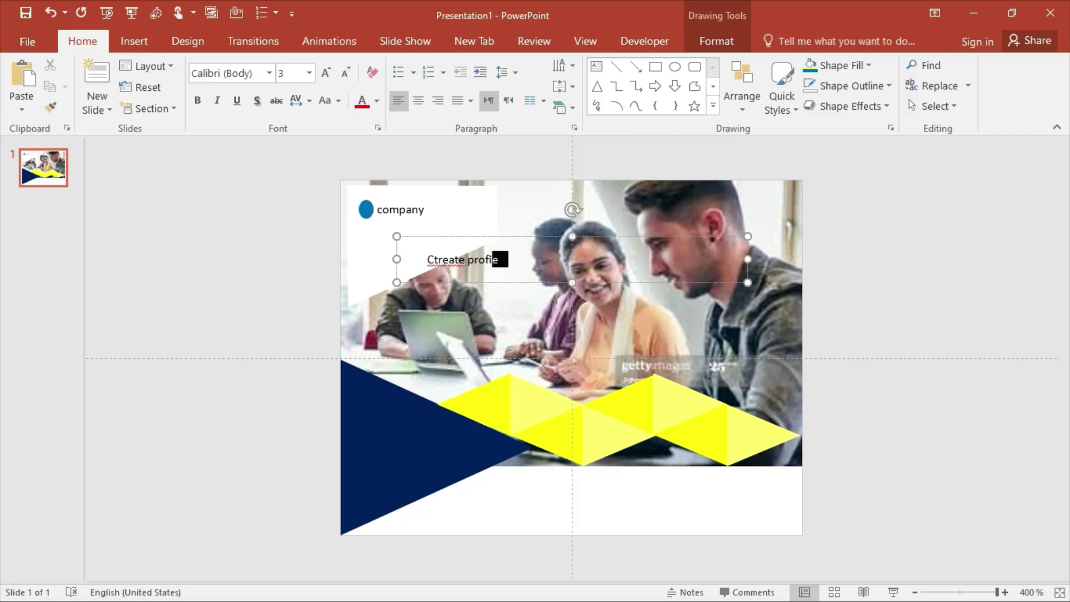
{"action": "type", "text": "202"}
{"action": "left_click_drag", "start_coordinate": [504, 284], "coordinate": [367, 434]}
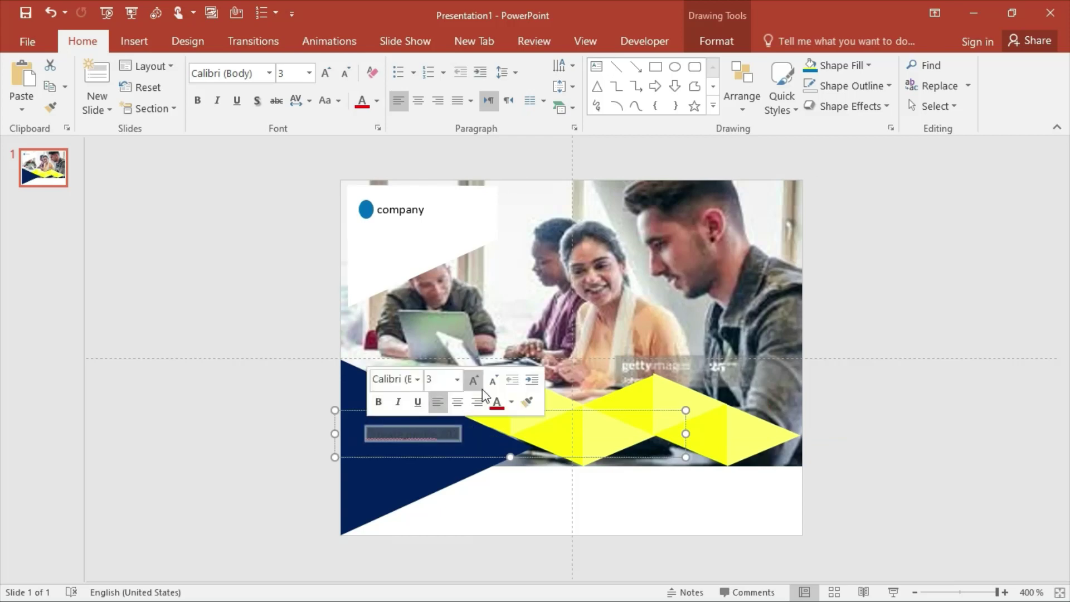
Make the title text white and bold, and increase its font size.
{"action": "left_click", "coordinate": [511, 402]}
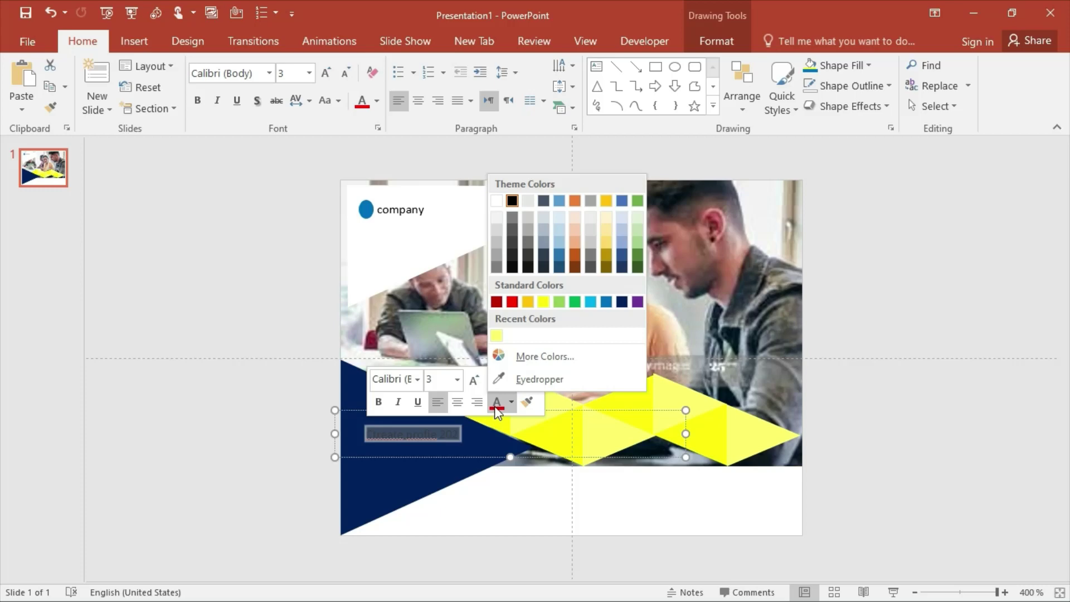
{"action": "left_click", "coordinate": [497, 402]}
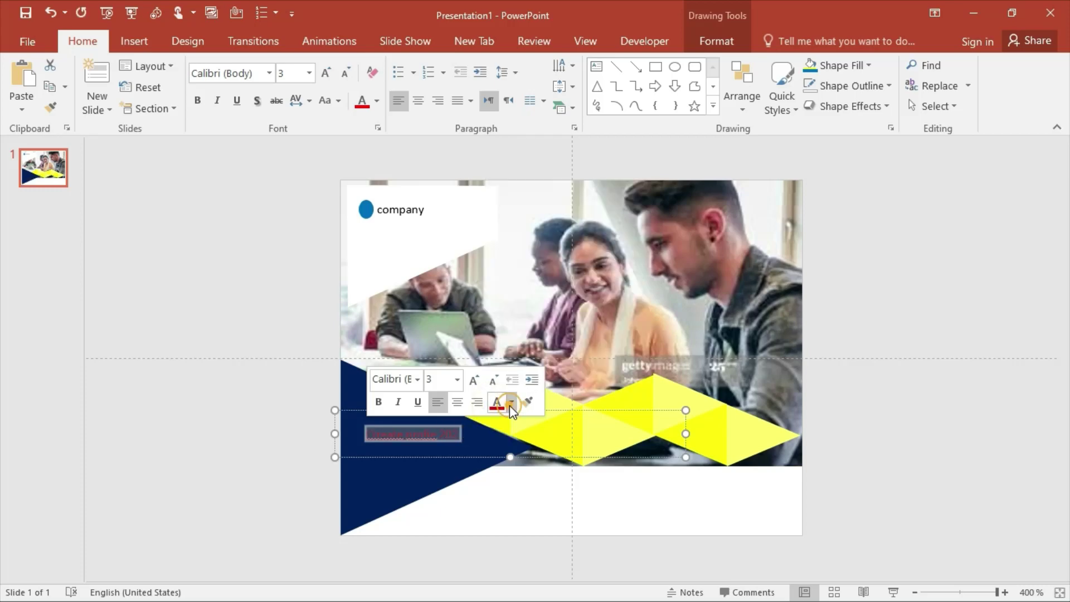
{"action": "left_click", "coordinate": [510, 404]}
{"action": "left_click", "coordinate": [494, 202]}
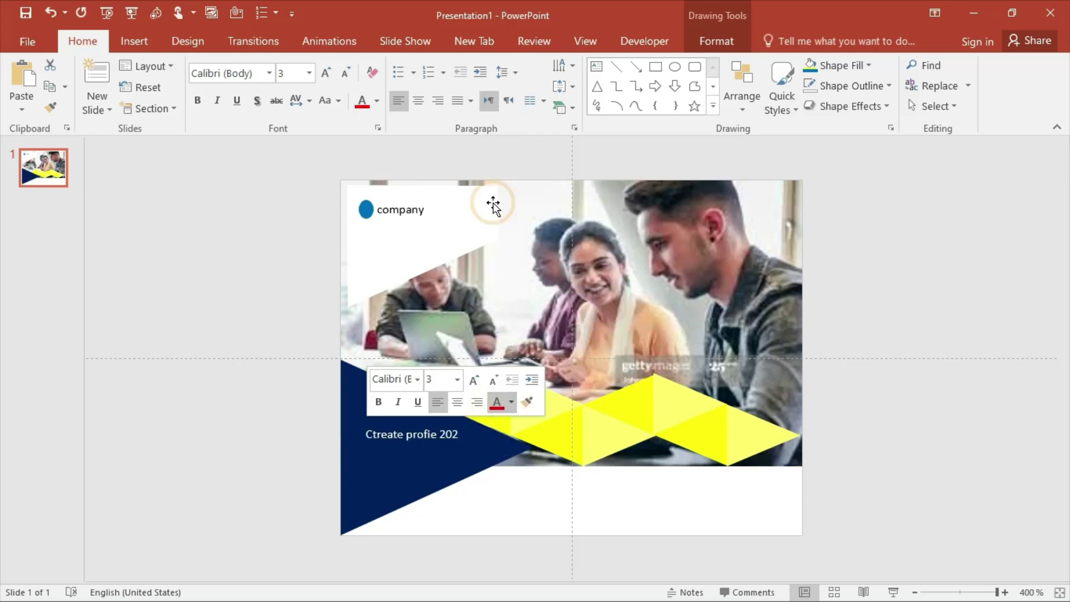
{"action": "left_click", "coordinate": [146, 45]}
{"action": "left_click", "coordinate": [103, 46]}
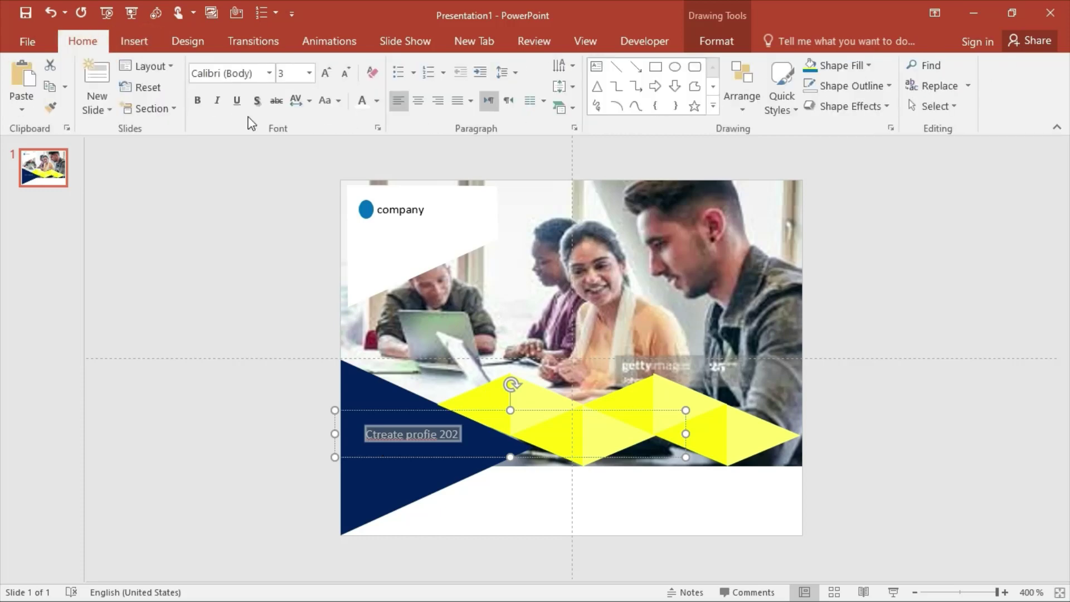
{"action": "left_click", "coordinate": [203, 100]}
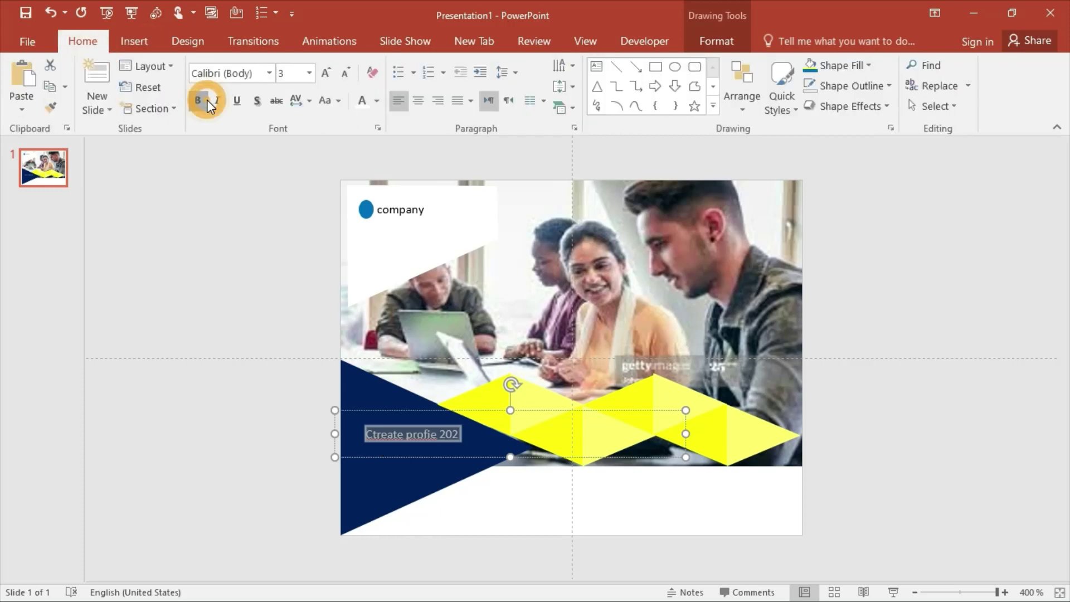
{"action": "left_click", "coordinate": [326, 73]}
{"action": "left_click", "coordinate": [327, 75]}
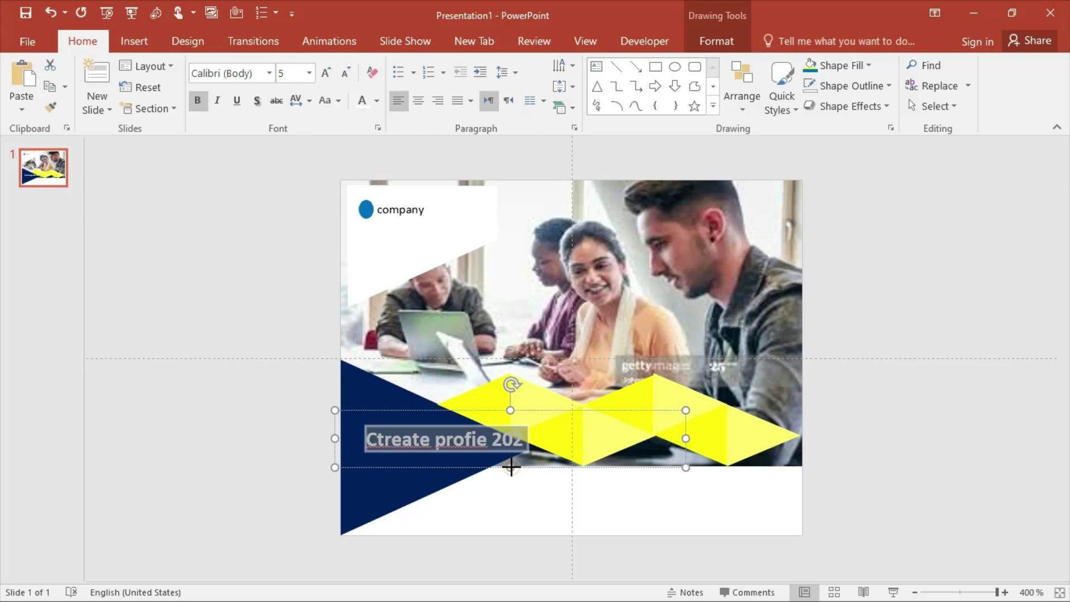
Narrow the title box so the text wraps onto three lines, then shift it up and right.
{"action": "left_click_drag", "start_coordinate": [511, 466], "coordinate": [510, 501]}
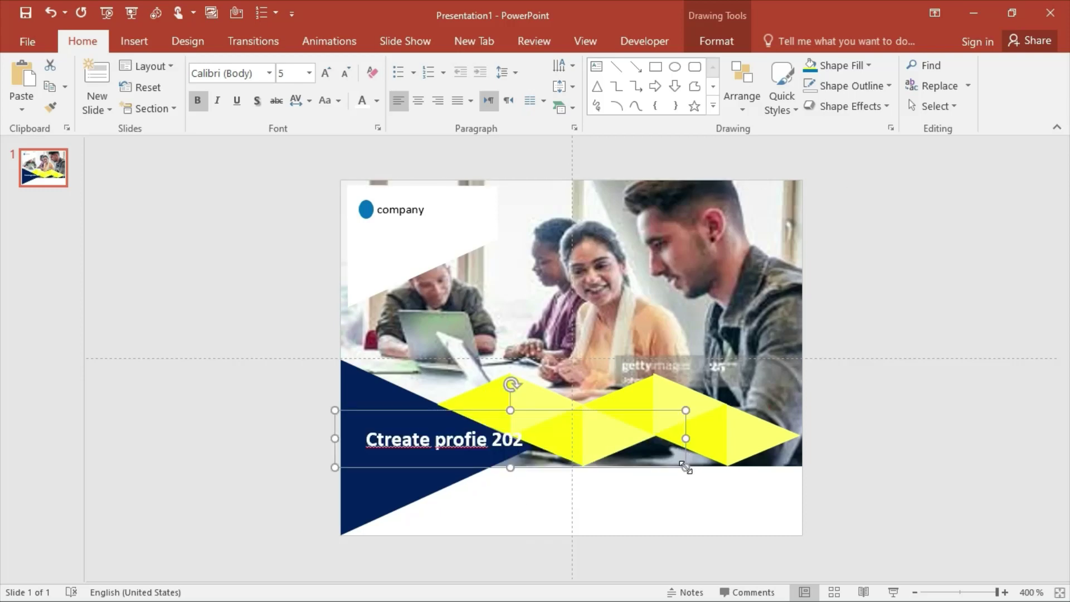
{"action": "left_click_drag", "start_coordinate": [685, 467], "coordinate": [478, 495]}
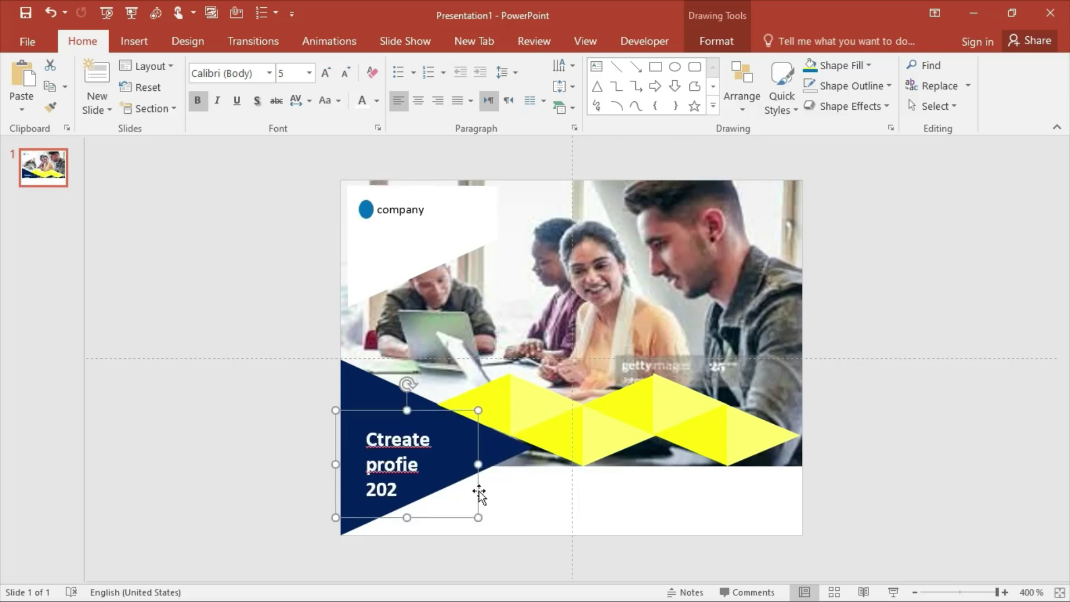
{"action": "left_click_drag", "start_coordinate": [389, 490], "coordinate": [404, 490]}
{"action": "key", "text": "BackSpace"}
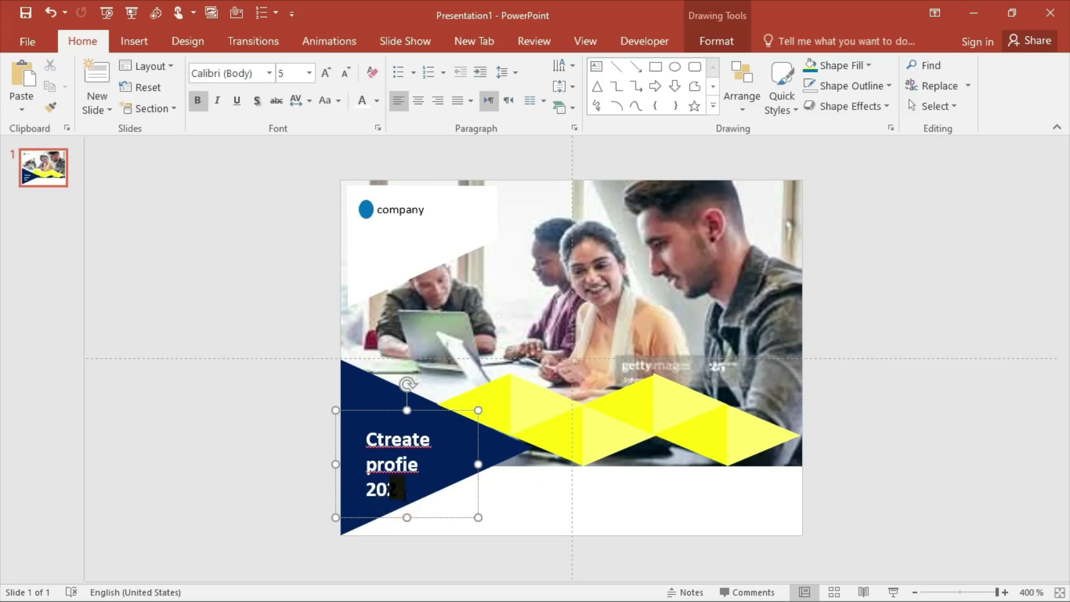
{"action": "key", "text": "ctrl+z"}
{"action": "key", "text": "ctrl+z"}
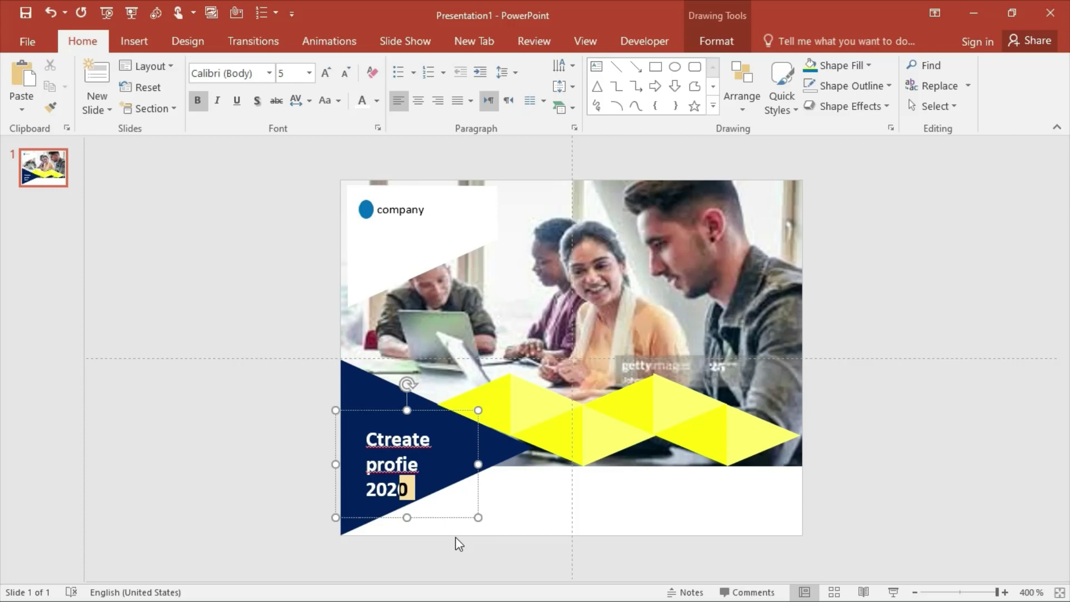
{"action": "left_click_drag", "start_coordinate": [451, 519], "coordinate": [467, 497]}
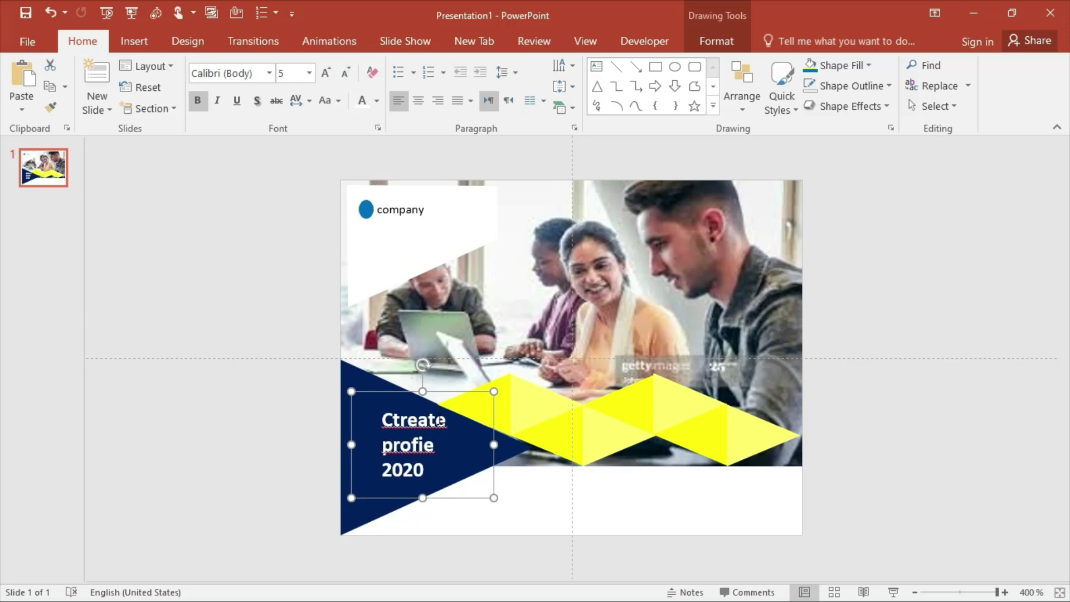
Remove bold from the first two title lines, 'Ctreate profie'.
{"action": "left_click_drag", "start_coordinate": [440, 420], "coordinate": [377, 436]}
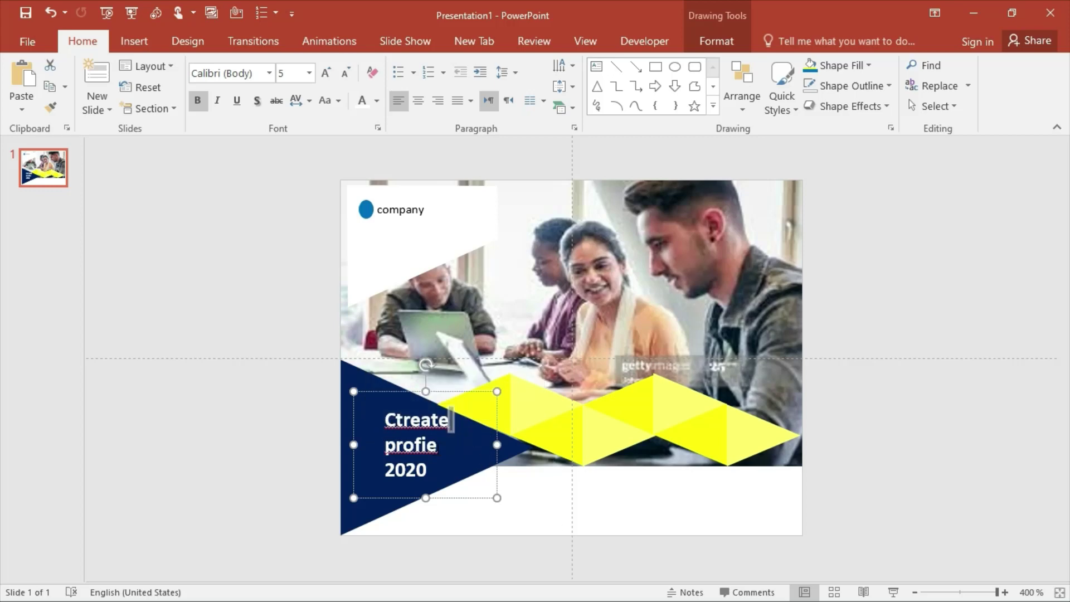
{"action": "key", "text": "Down"}
{"action": "key", "text": "shift+Left"}
{"action": "key", "text": "shift+Left"}
{"action": "key", "text": "shift+Left"}
{"action": "key", "text": "shift+Left"}
{"action": "left_click", "coordinate": [383, 412], "text": "shift"}
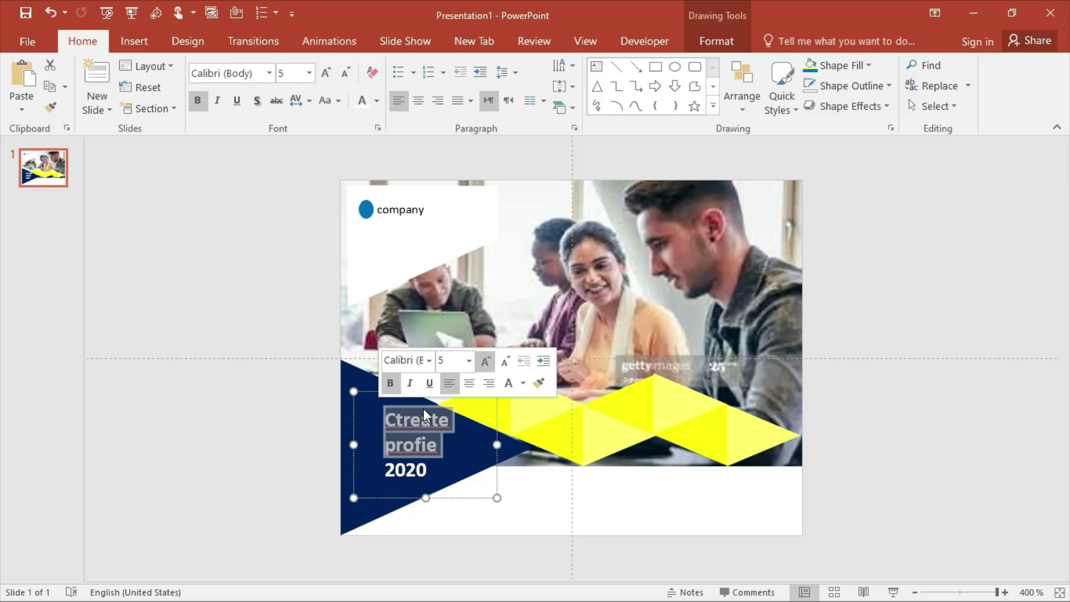
{"action": "left_click", "coordinate": [390, 383]}
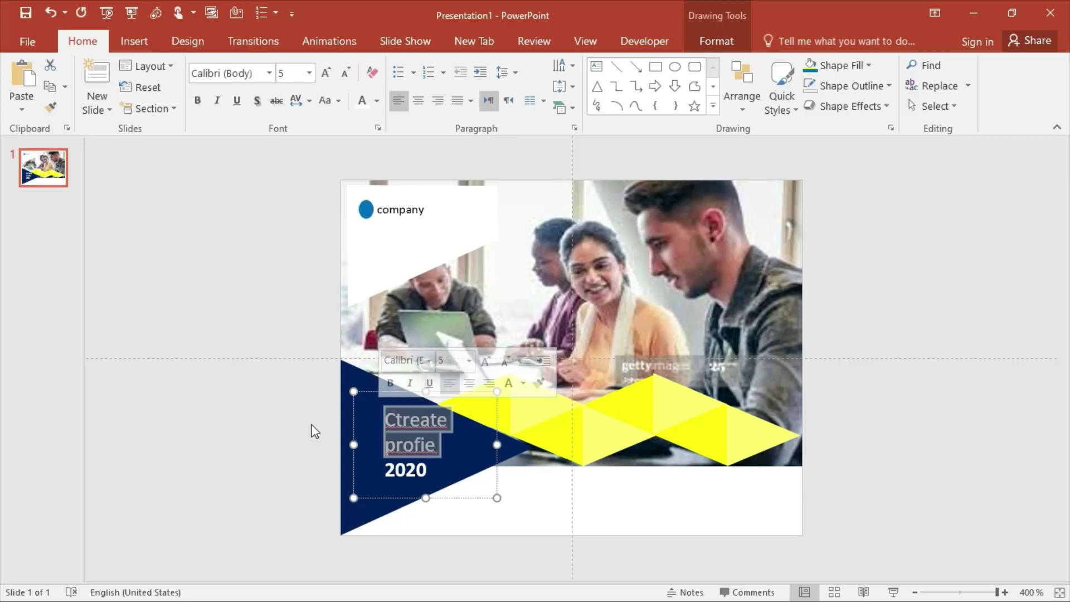
{"action": "left_click", "coordinate": [269, 432]}
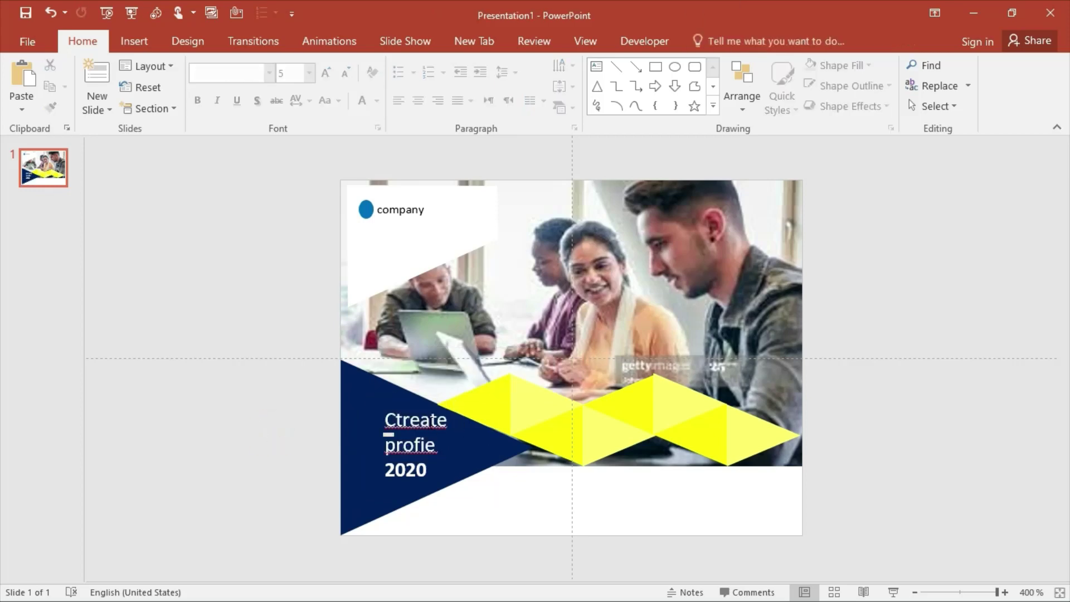
Correct the misspellings to 'Create' and 'profile' using spelling suggestions.
{"action": "right_click", "coordinate": [431, 423]}
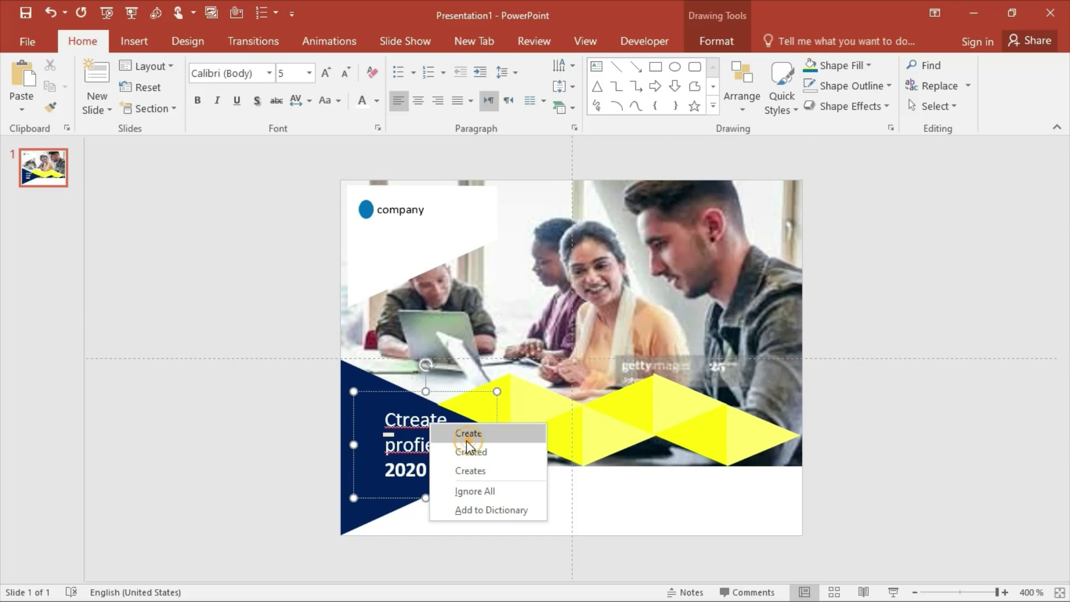
{"action": "left_click", "coordinate": [467, 435]}
{"action": "right_click", "coordinate": [408, 446]}
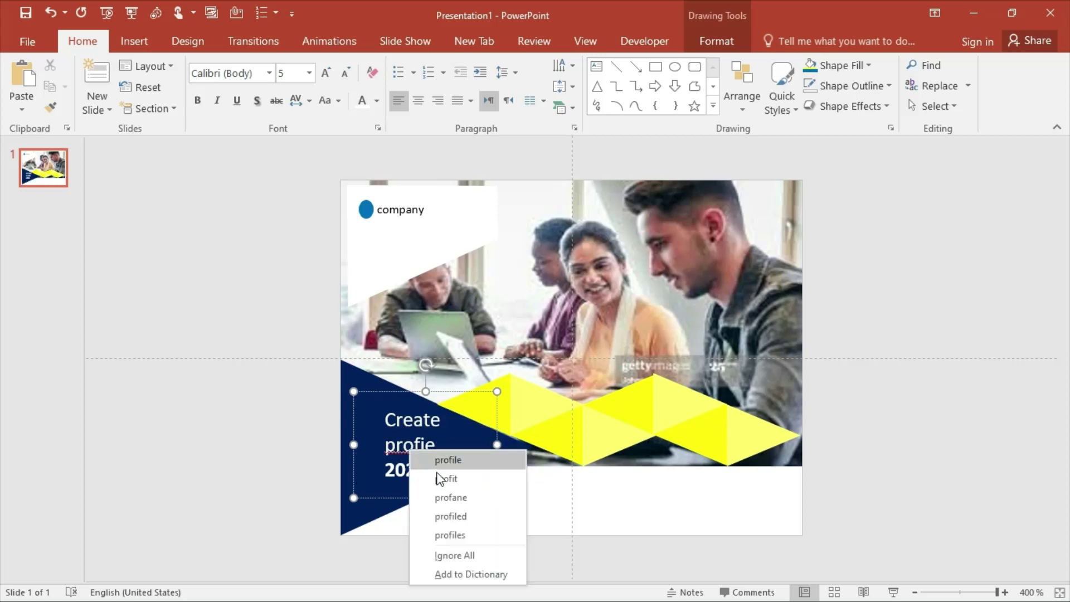
{"action": "left_click", "coordinate": [473, 460]}
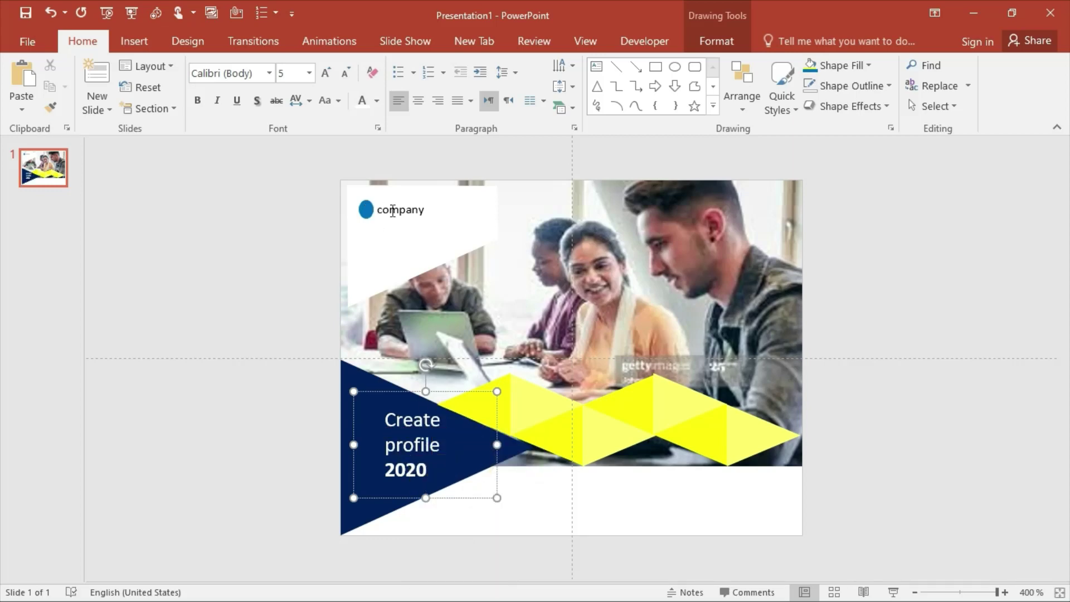
Delete and retype the 'company' label beside the blue dot.
{"action": "left_click_drag", "start_coordinate": [392, 211], "coordinate": [406, 211]}
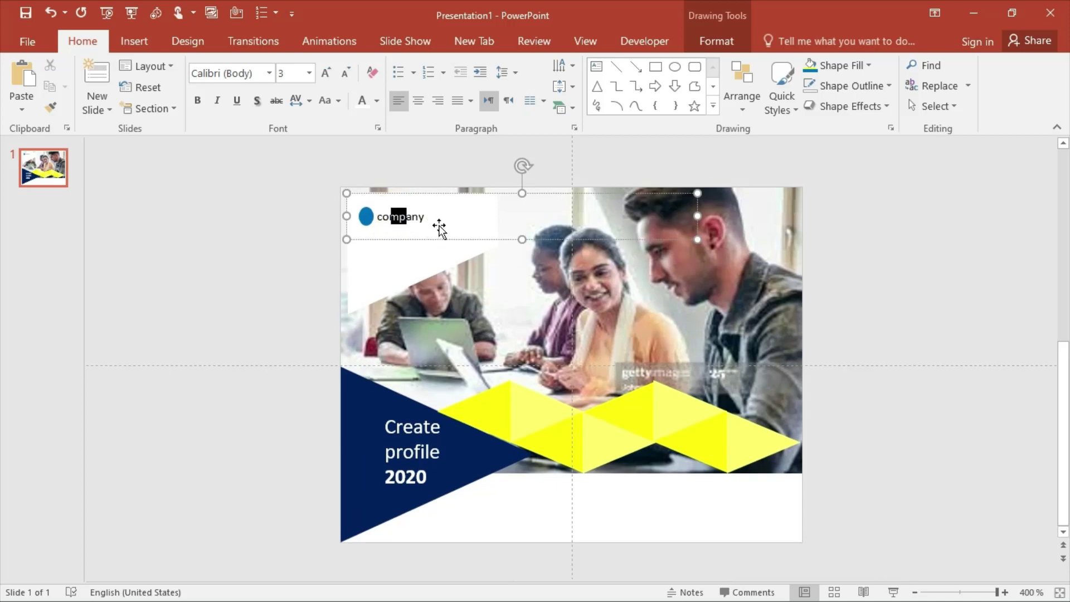
{"action": "left_click", "coordinate": [426, 219]}
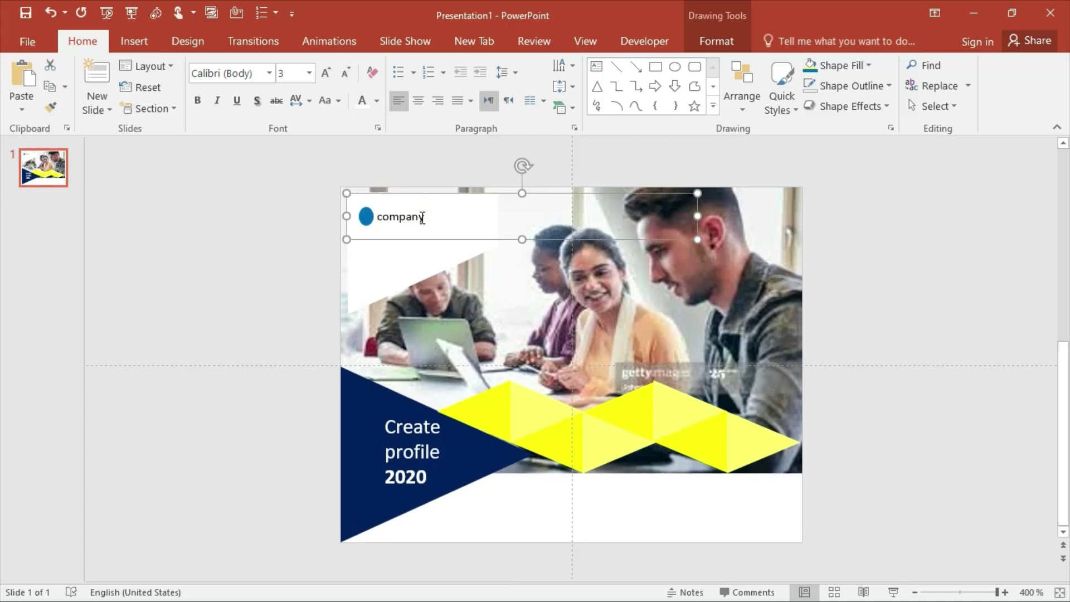
{"action": "left_click_drag", "start_coordinate": [416, 216], "coordinate": [369, 216]}
{"action": "key", "text": "BackSpace"}
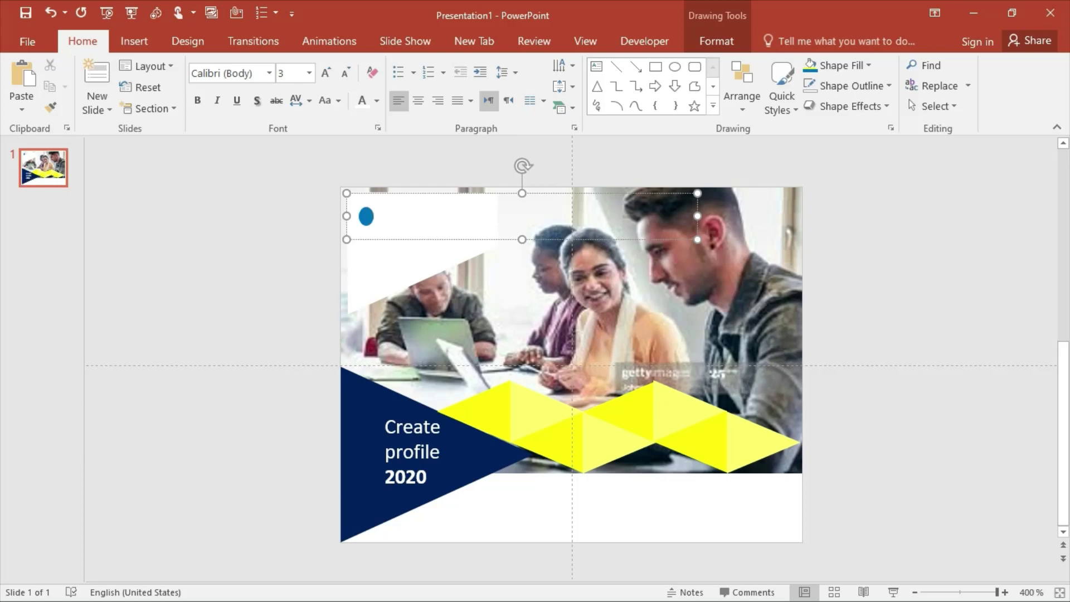
{"action": "type", "text": "company"}
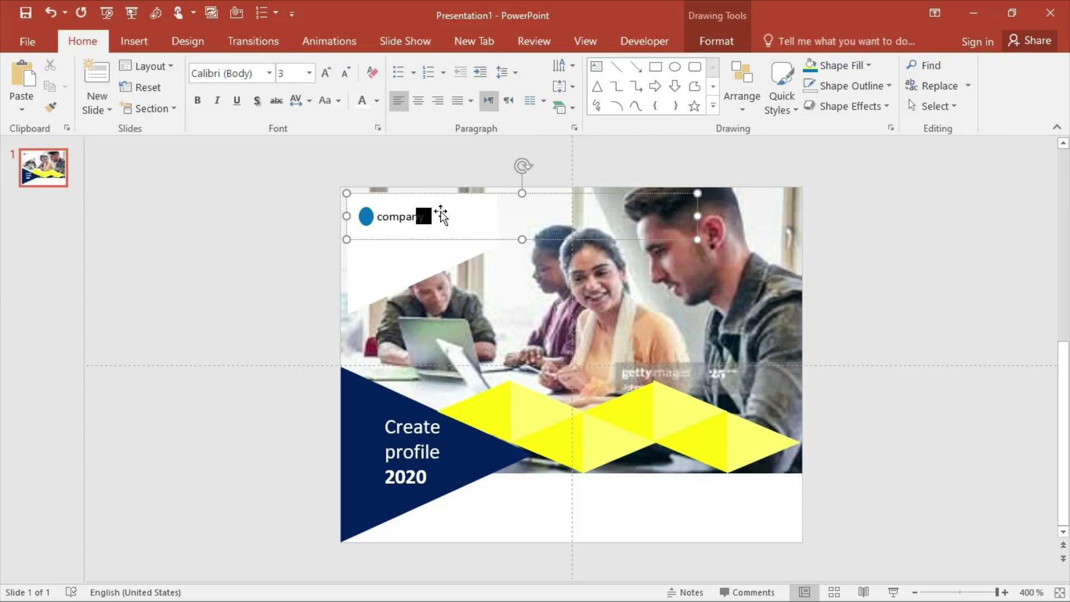
Save the presentation as Presentation1 in the Documents folder via Save As.
{"action": "left_click", "coordinate": [35, 38]}
{"action": "left_click", "coordinate": [23, 206]}
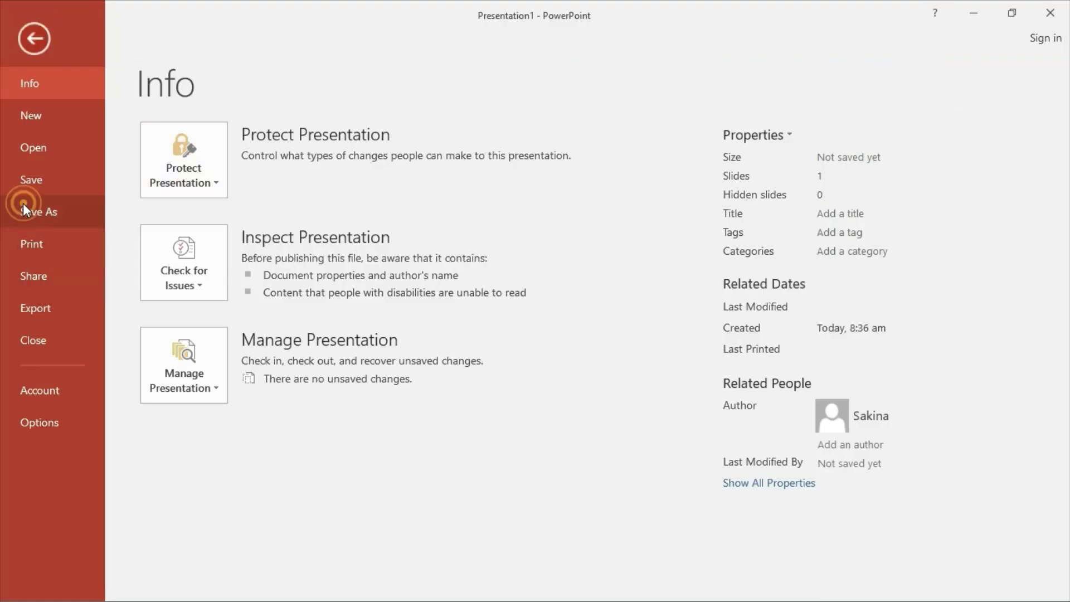
{"action": "left_click", "coordinate": [355, 274]}
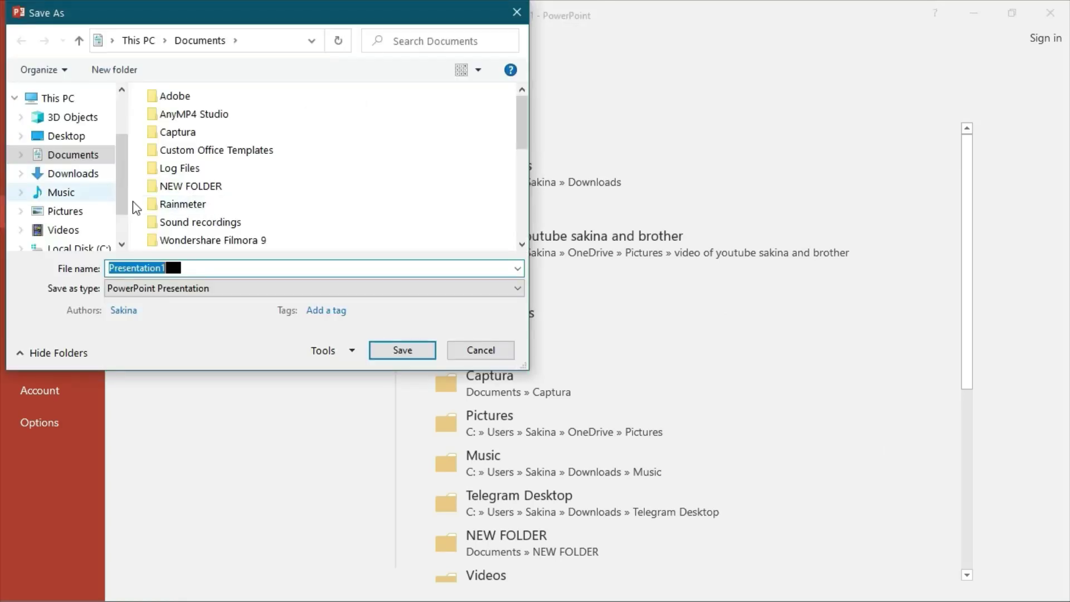
{"action": "left_click", "coordinate": [422, 345]}
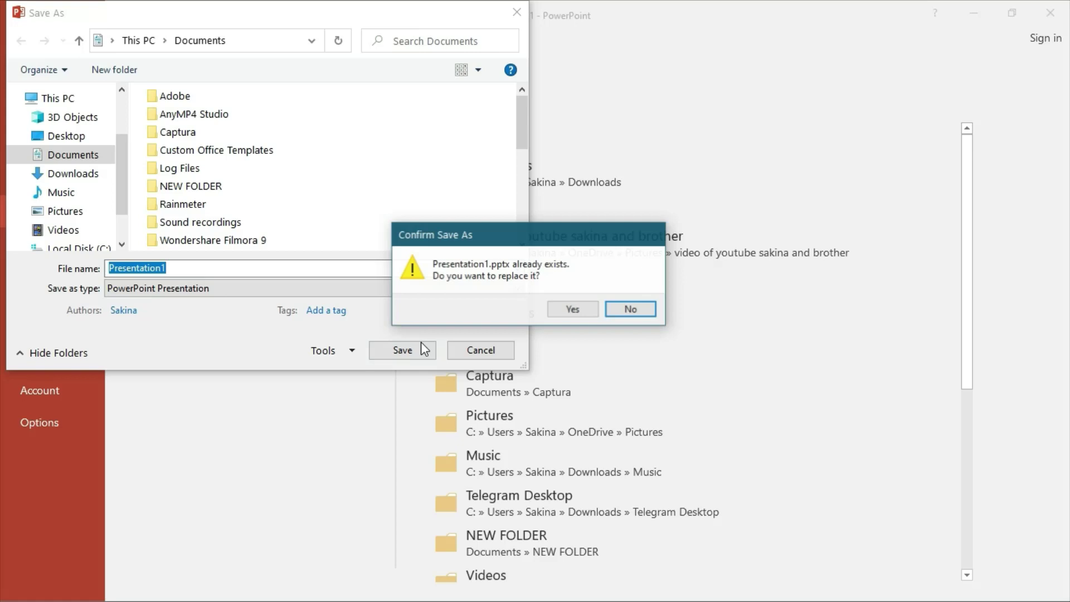